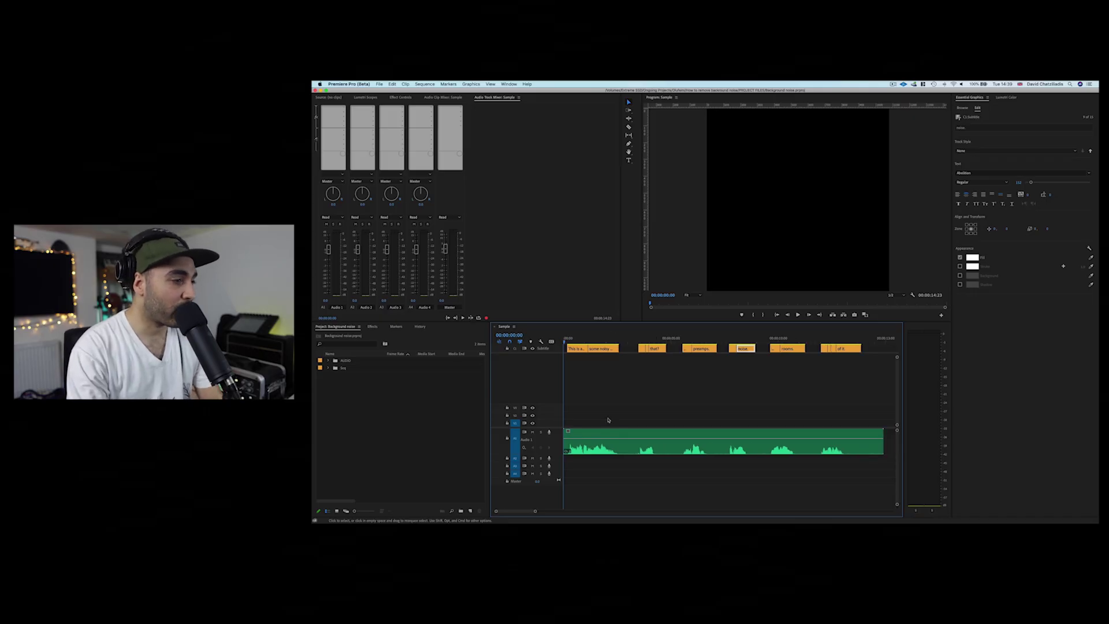
Zoom the Sample timeline in with = and Alt-scroll until the voice and caption clips fill the panel.
{"action": "key", "text": "equal"}
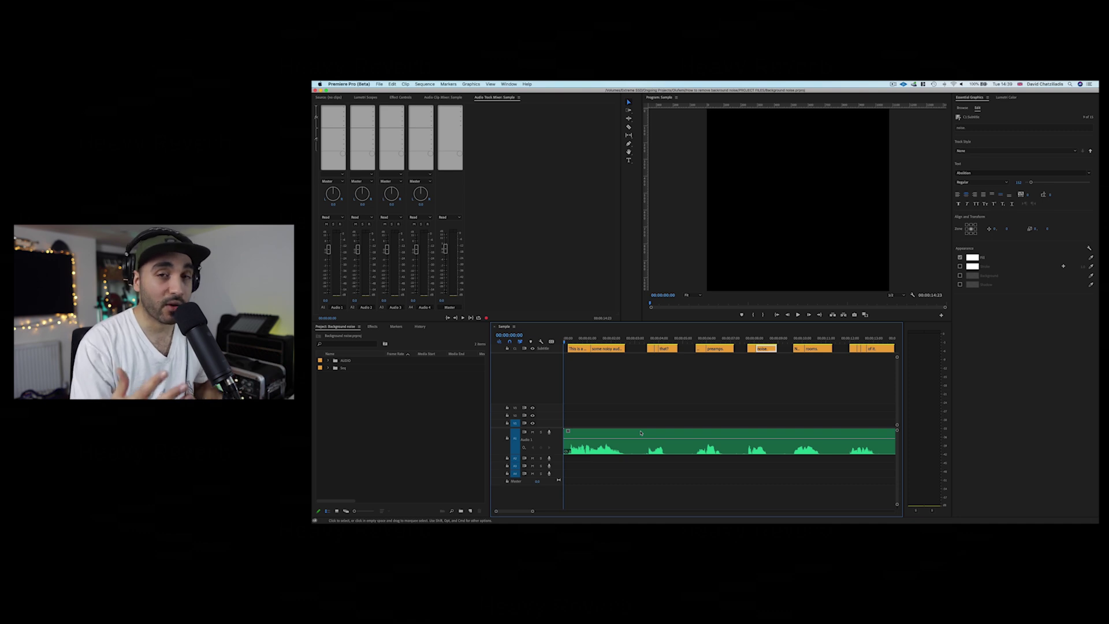
{"action": "scroll", "coordinate": [640, 432], "scroll_direction": "up", "scroll_amount": 3}
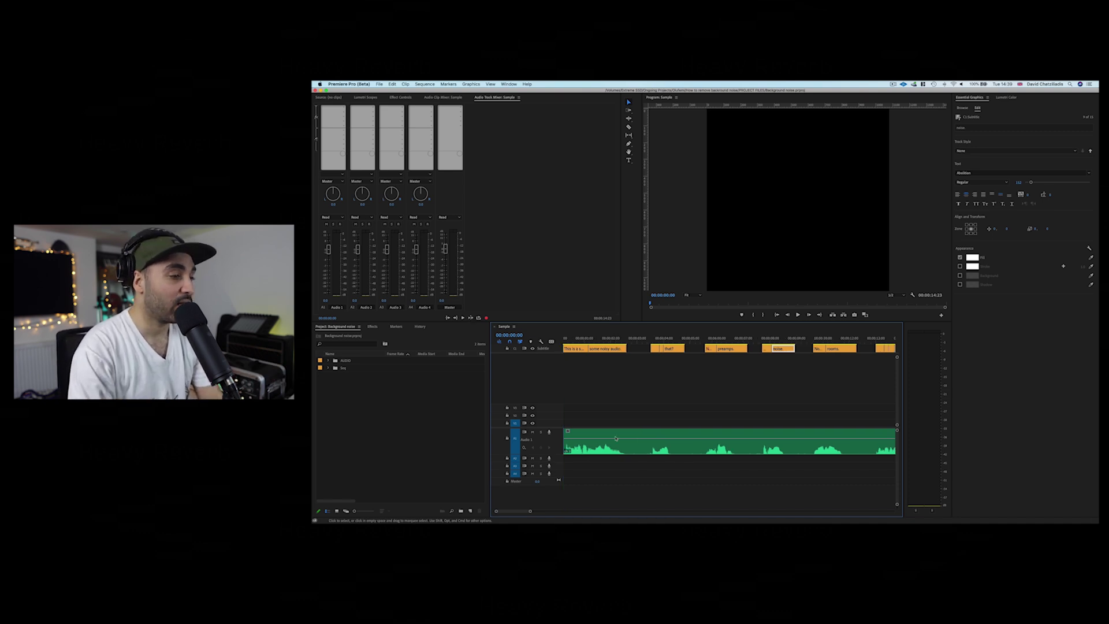
{"action": "scroll", "coordinate": [597, 432], "scroll_direction": "up", "scroll_amount": 3}
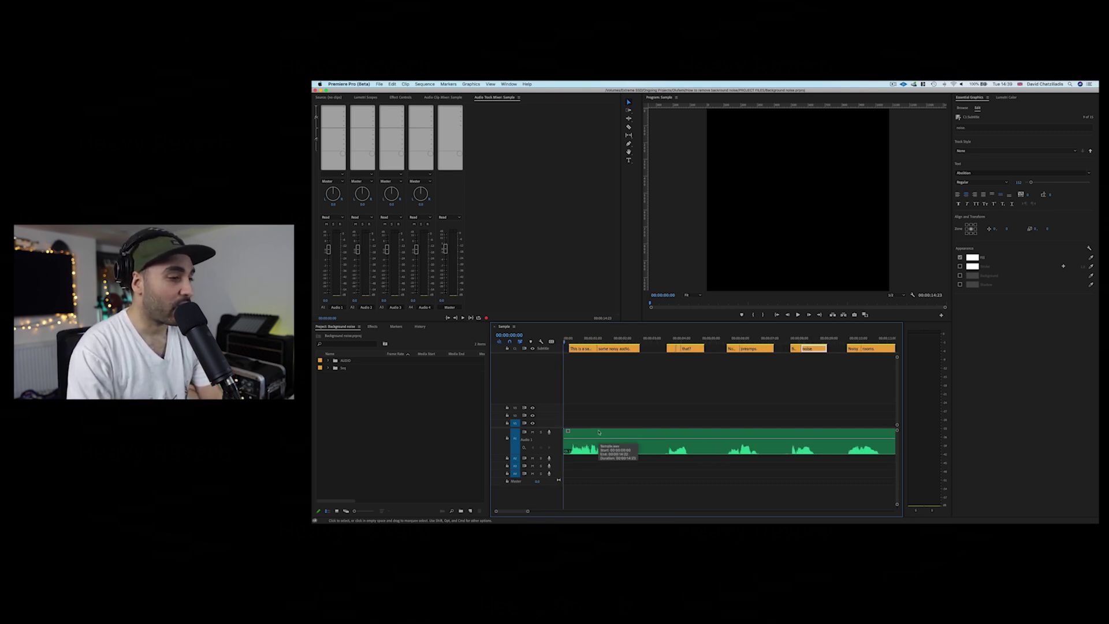
Select the voice clip and browse the Window menu's panel list without choosing a panel.
{"action": "left_click", "coordinate": [592, 433]}
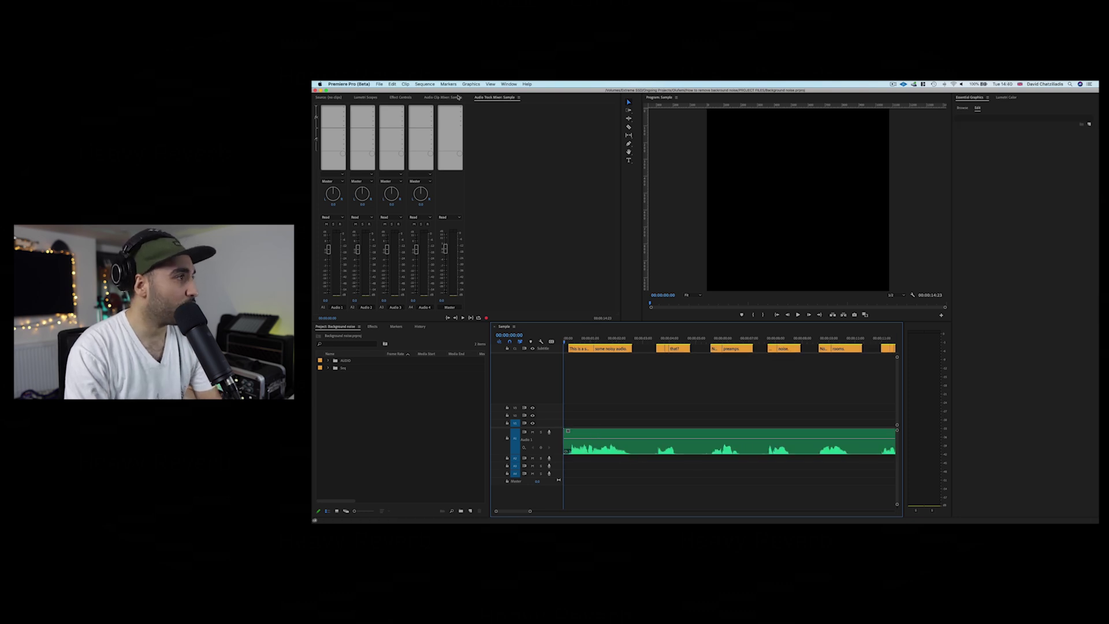
{"action": "left_click", "coordinate": [506, 84]}
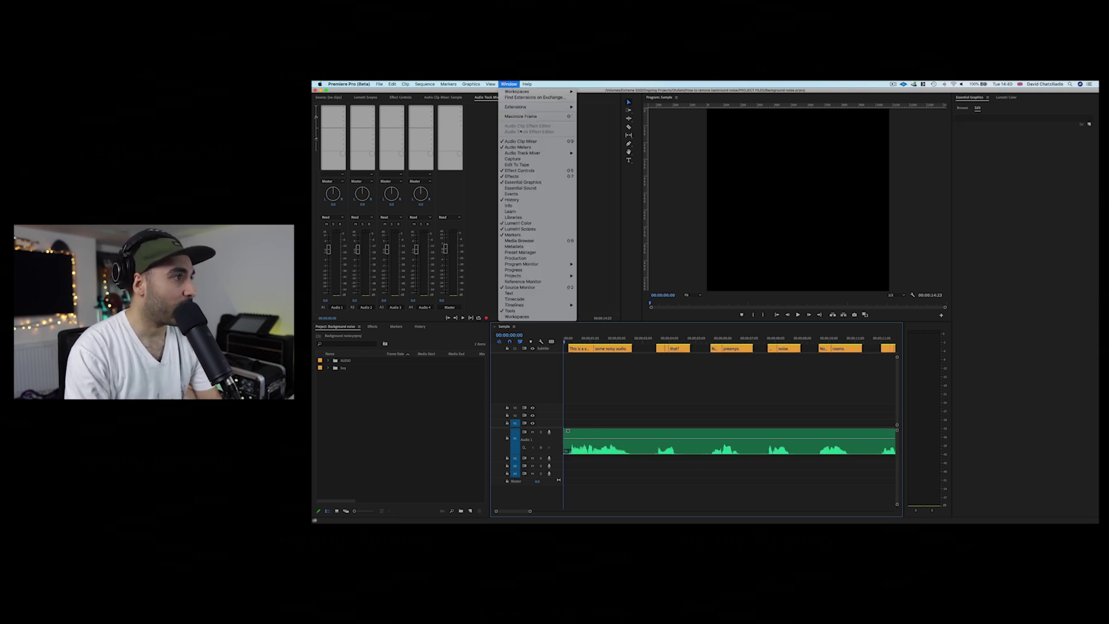
{"action": "mouse_move", "coordinate": [520, 154]}
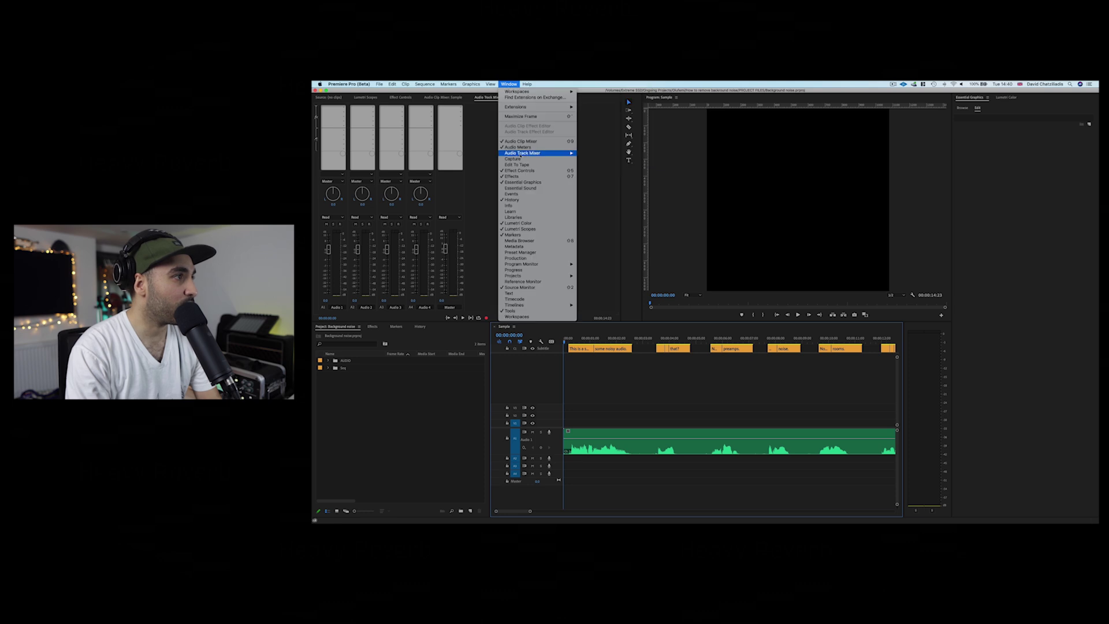
{"action": "left_click", "coordinate": [484, 148]}
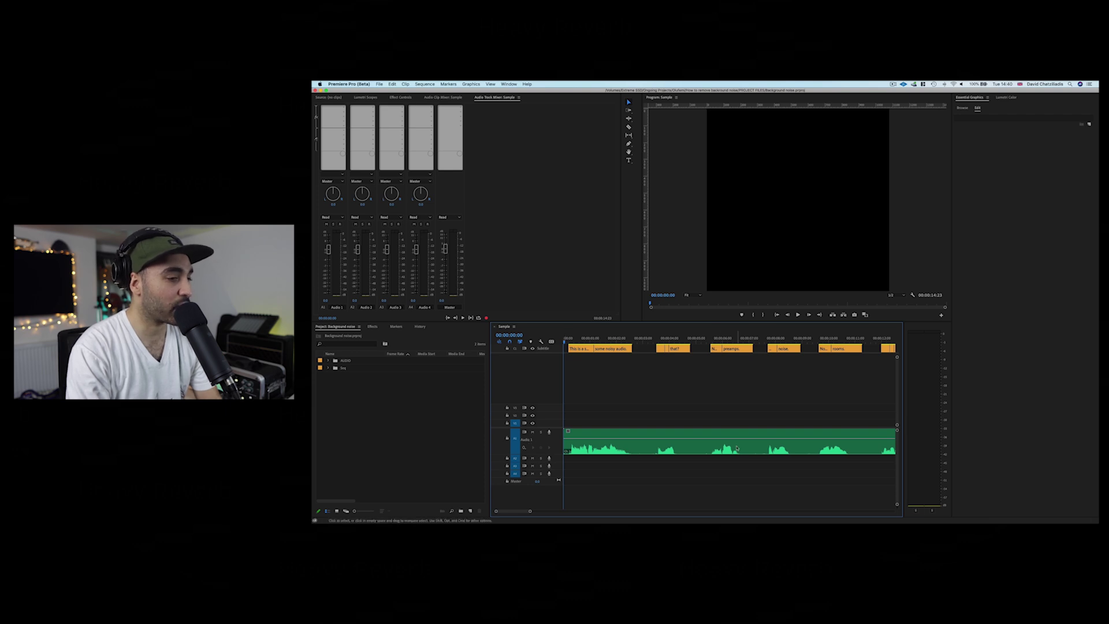
Switch to the Audio Clip Mixer and back to the Audio Track Mixer, zooming the timeline out and in.
{"action": "left_click", "coordinate": [443, 97]}
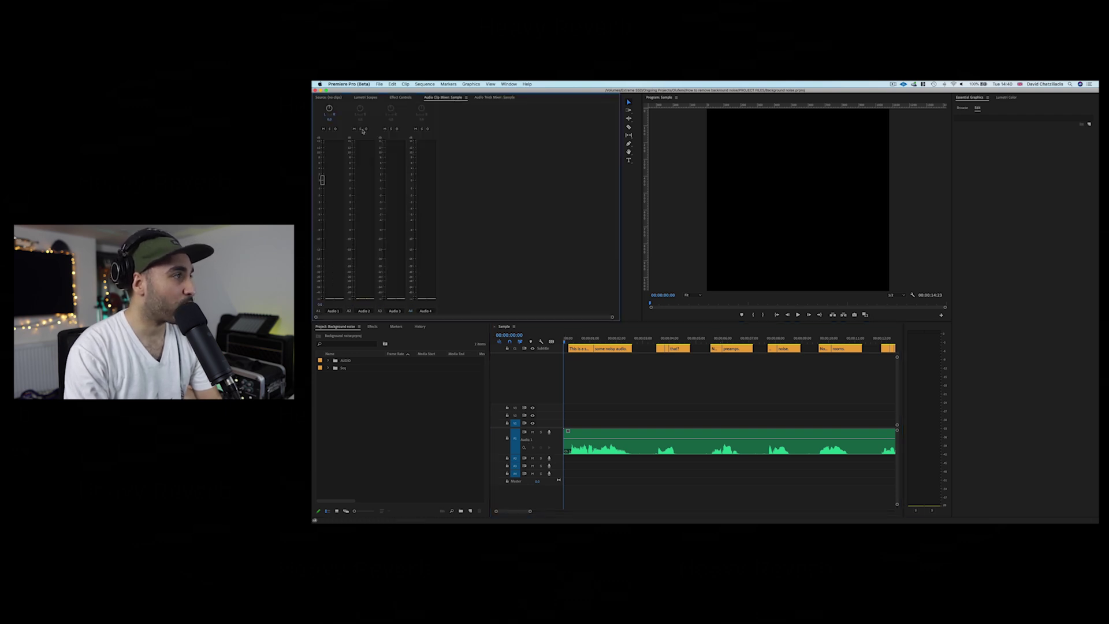
{"action": "left_click", "coordinate": [647, 433]}
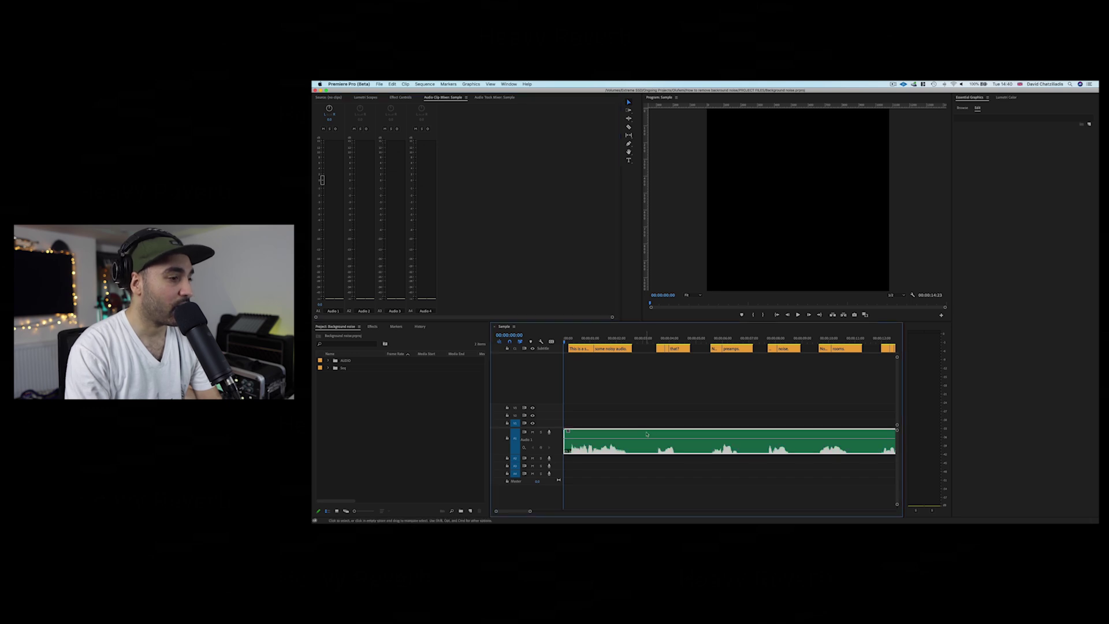
{"action": "key", "text": "minus"}
{"action": "key", "text": "minus"}
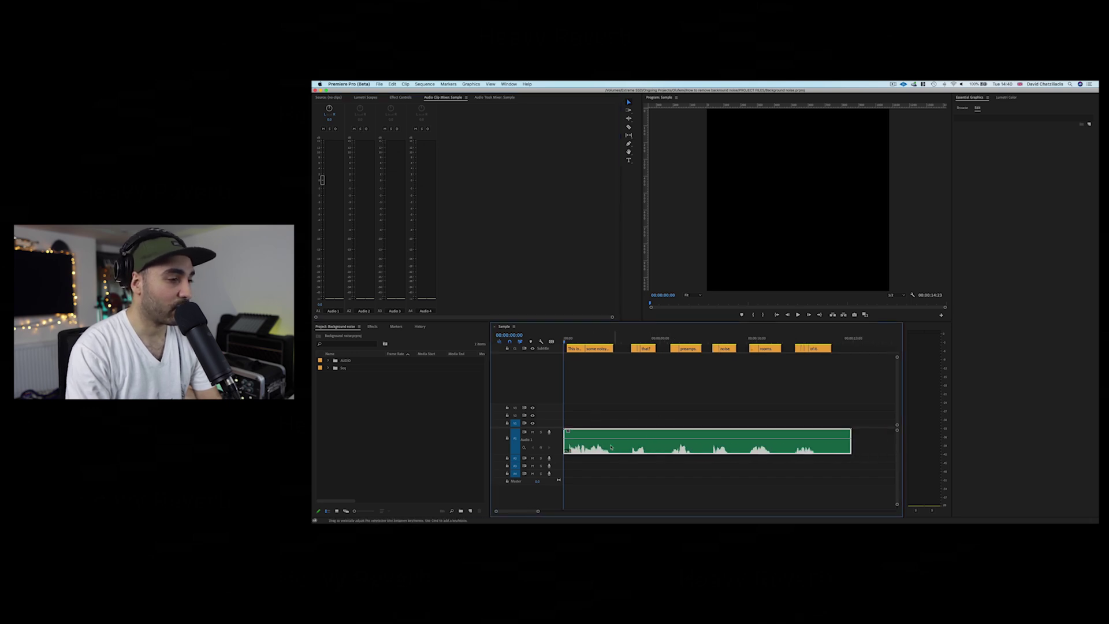
{"action": "key", "text": "shift+6"}
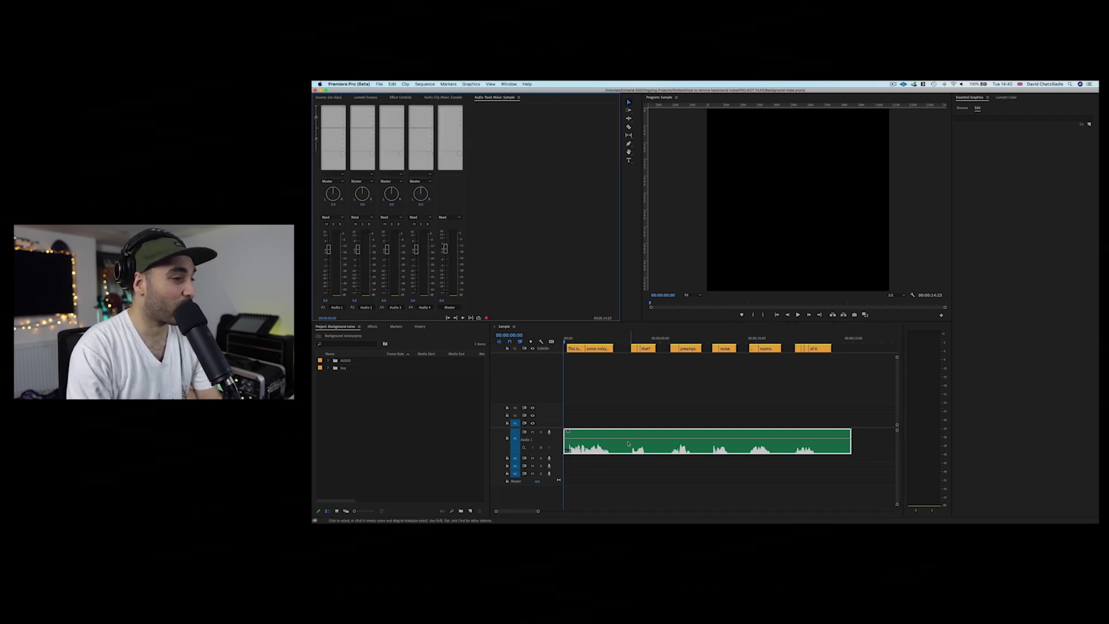
{"action": "key", "text": "equal"}
{"action": "key", "text": "equal"}
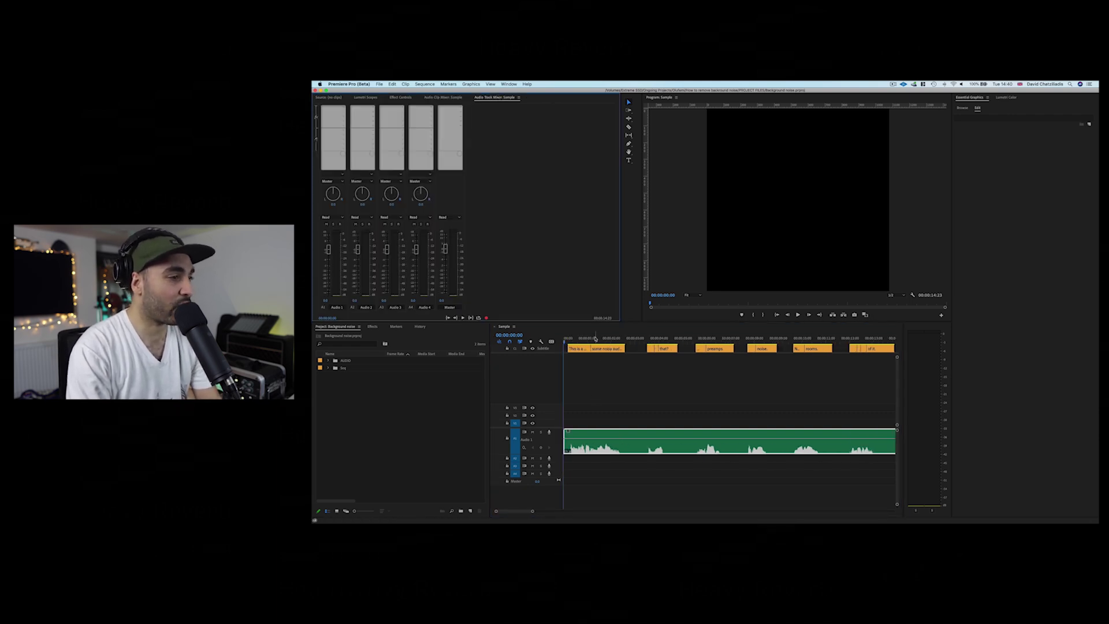
Play the start of the sequence, then replay from 00:00:02:18 to hear the noisy voice.
{"action": "left_click", "coordinate": [577, 370]}
{"action": "key", "text": "space"}
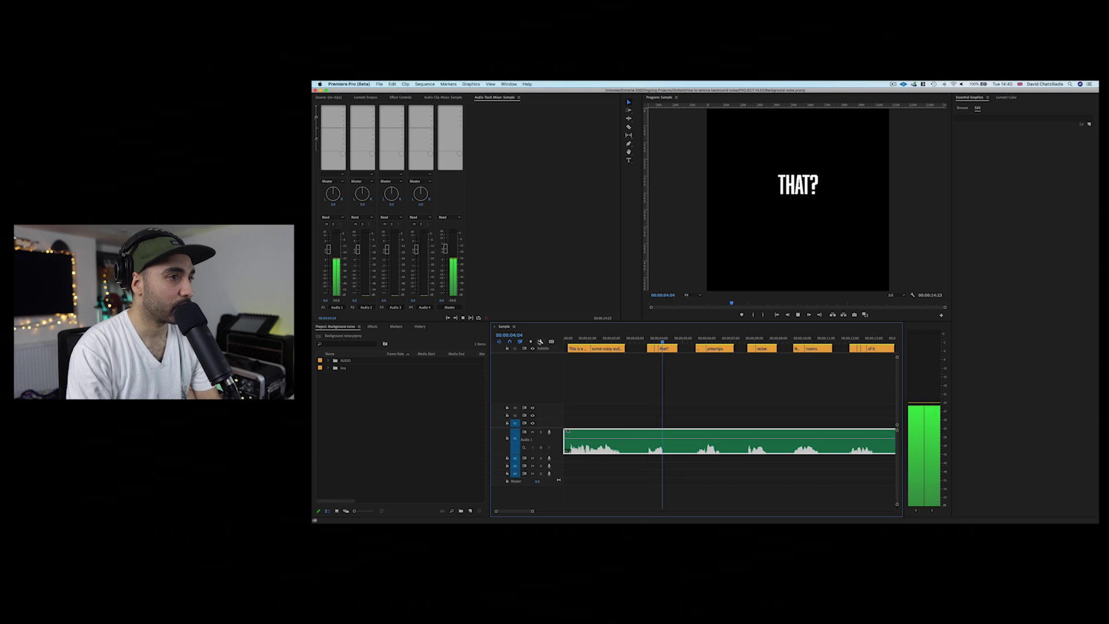
{"action": "key", "text": "space"}
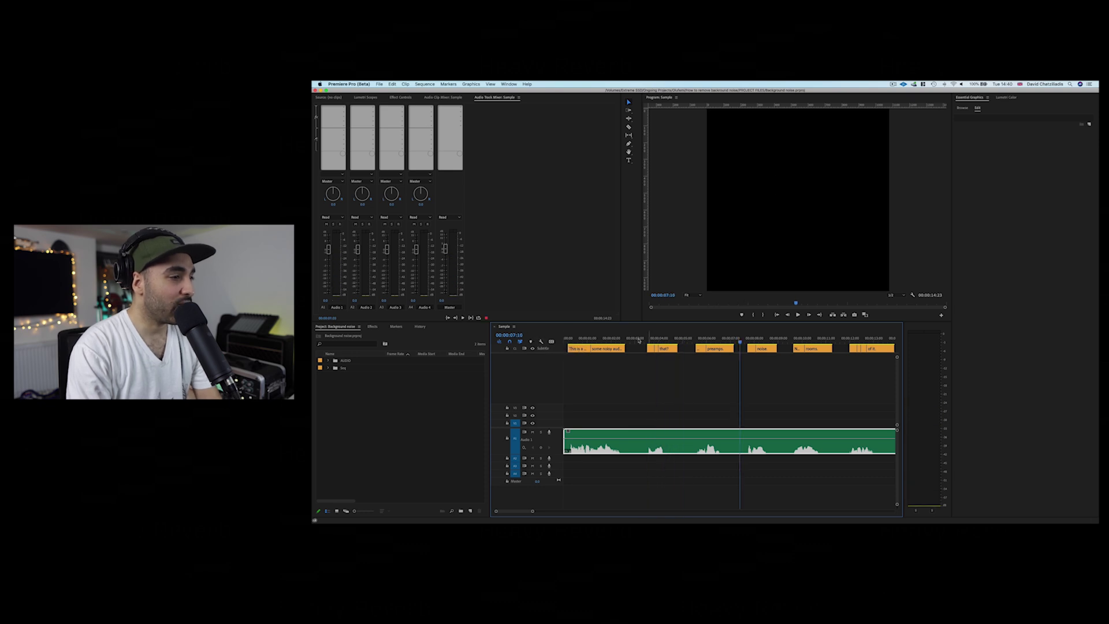
{"action": "left_click", "coordinate": [629, 339]}
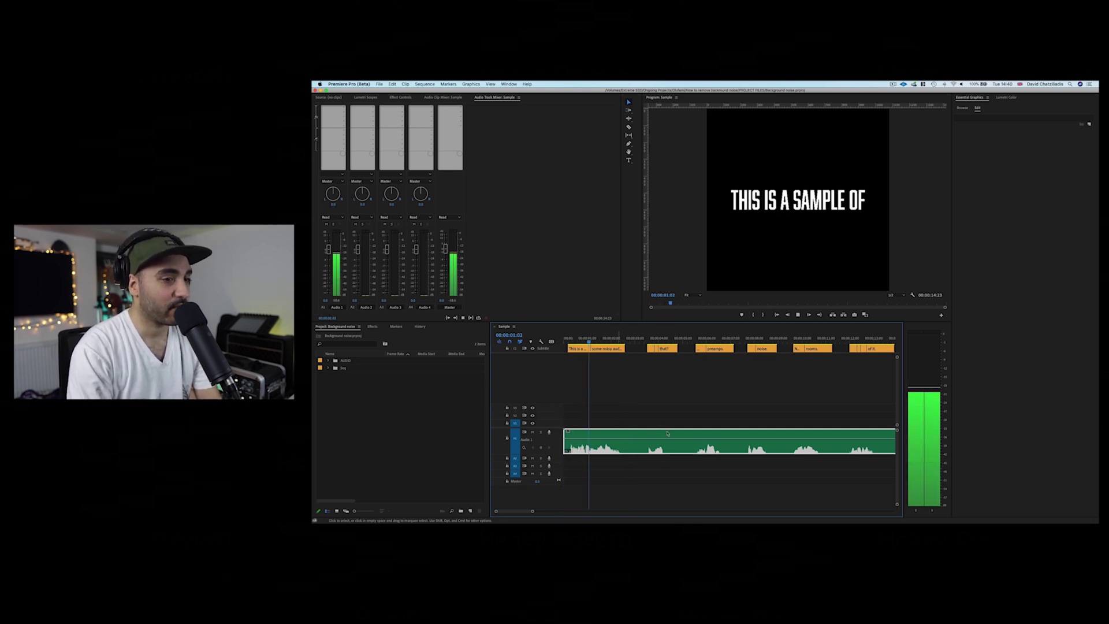
{"action": "key", "text": "space"}
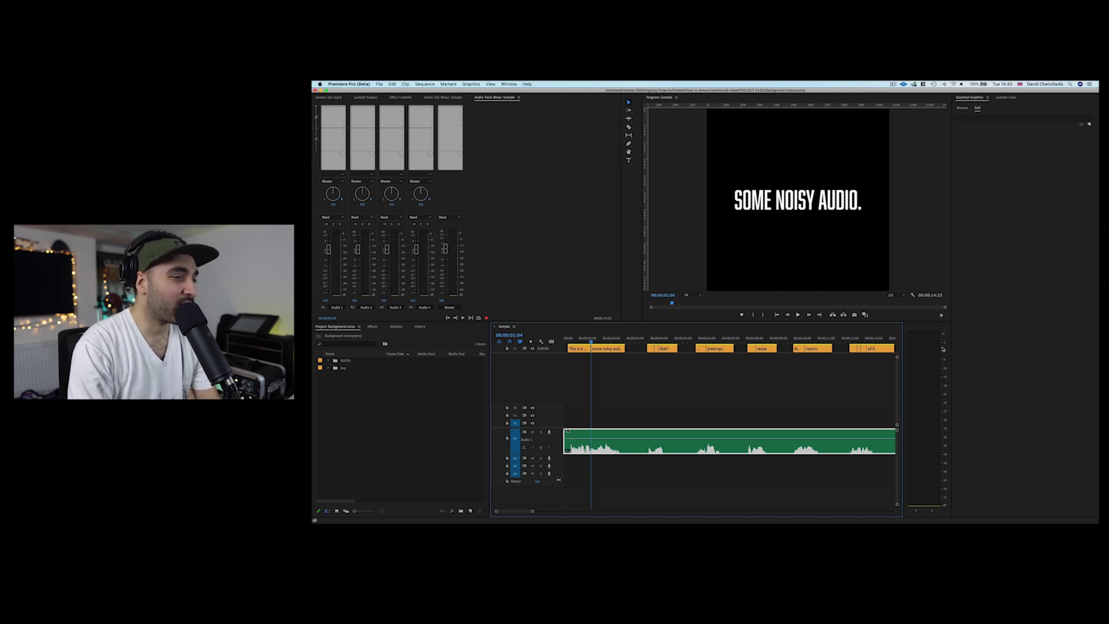
{"action": "left_click", "coordinate": [346, 108]}
Add Amplitude and Compression > Dynamics to the Audio 1 track and open its settings window.
{"action": "mouse_move", "coordinate": [382, 125]}
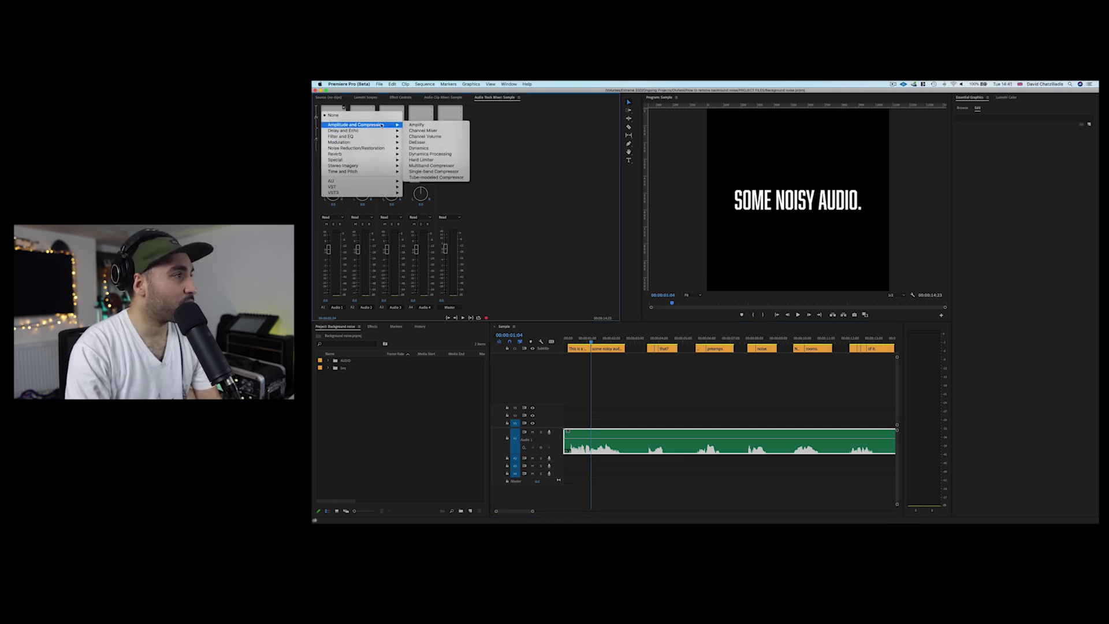
{"action": "left_click", "coordinate": [436, 149]}
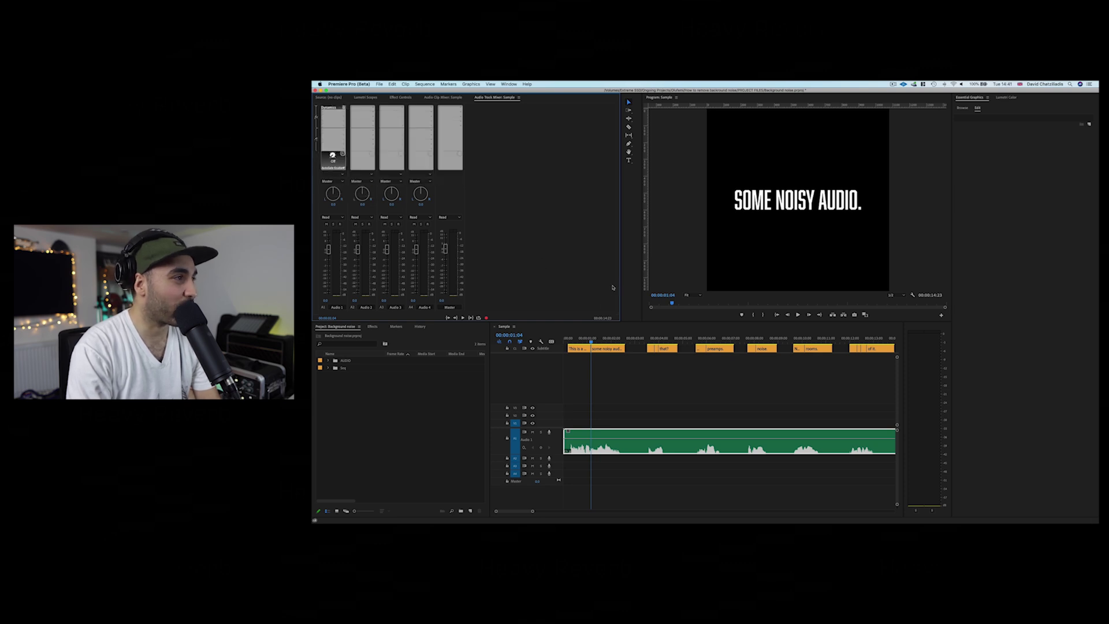
{"action": "double_click", "coordinate": [339, 108]}
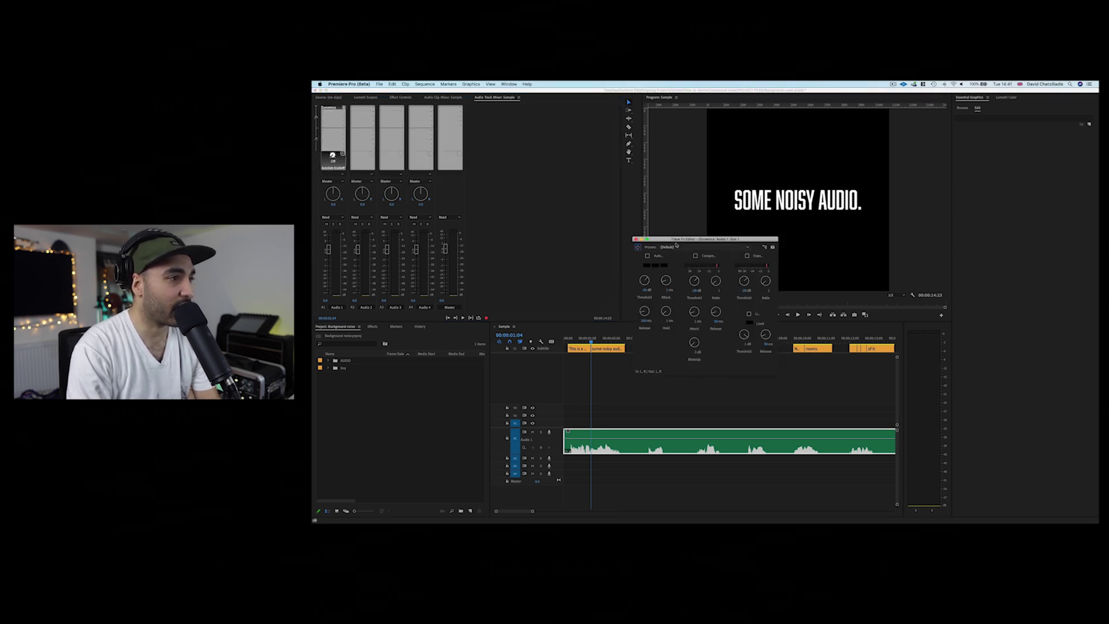
{"action": "left_click_drag", "start_coordinate": [676, 239], "coordinate": [568, 178]}
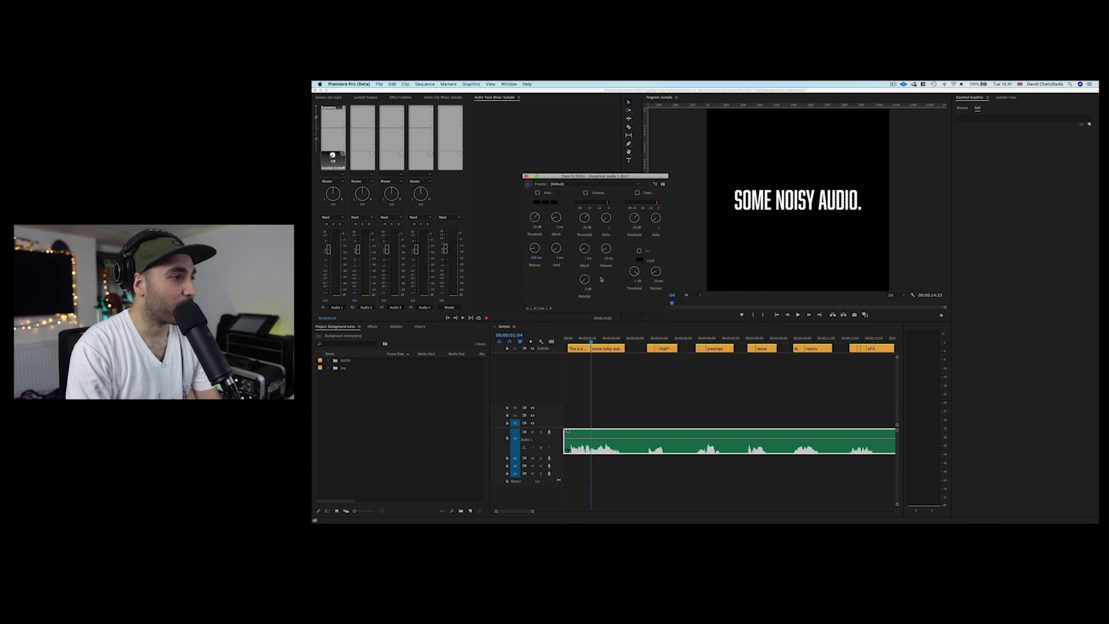
{"action": "left_click", "coordinate": [541, 347]}
{"action": "key", "text": "Home"}
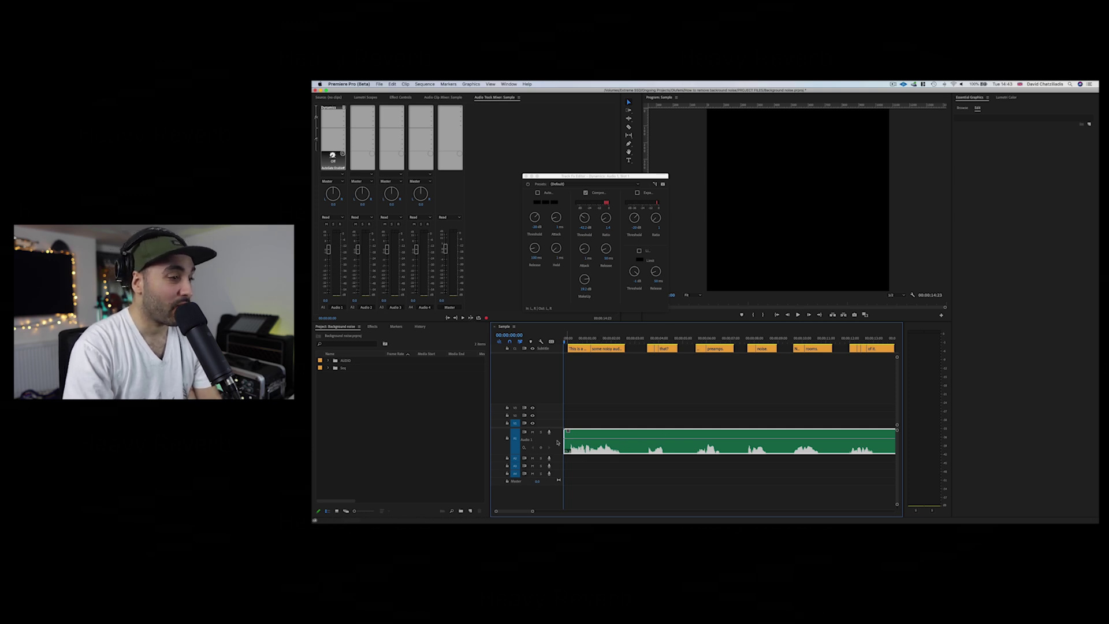
{"action": "scroll", "coordinate": [624, 455], "scroll_direction": "up", "scroll_amount": 2}
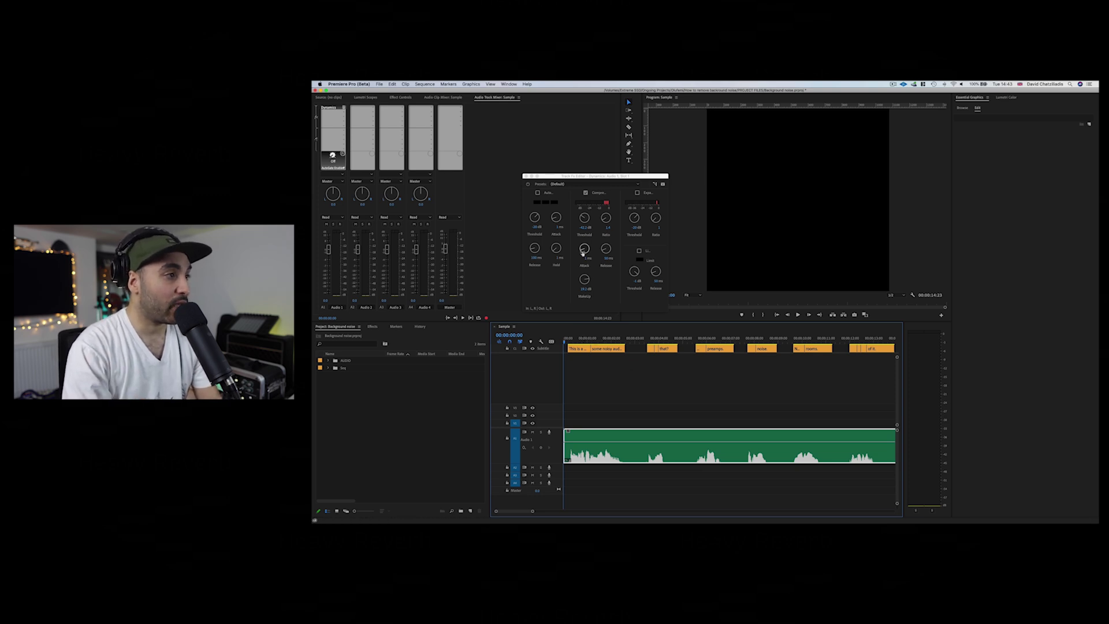
Compare playback with the Dynamics compressor off and back on, then close its settings window.
{"action": "left_click", "coordinate": [585, 193]}
{"action": "key", "text": "space"}
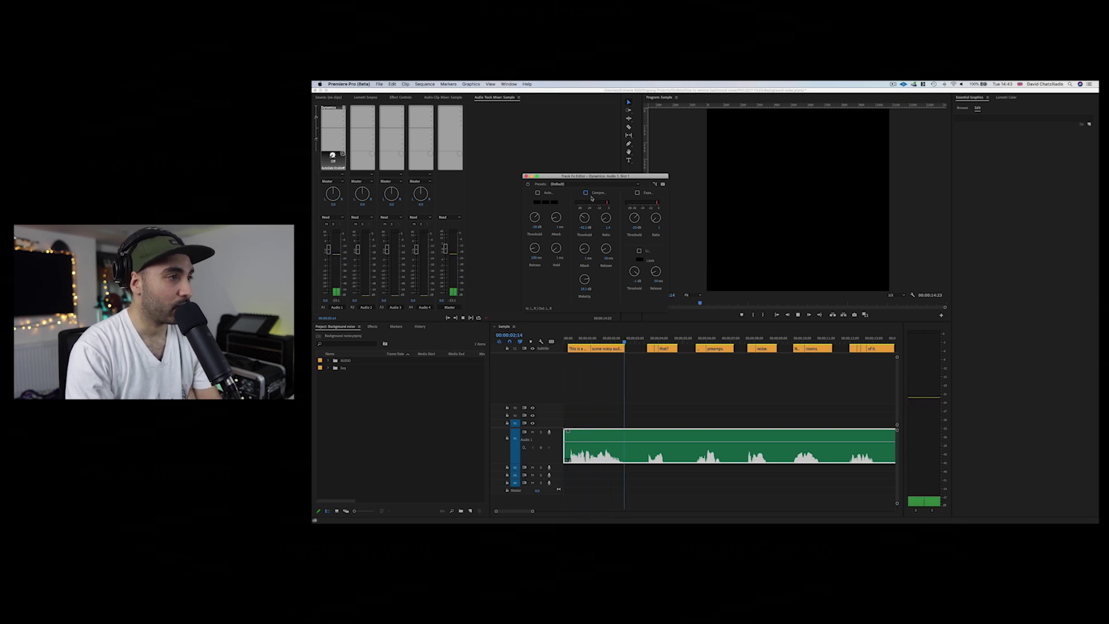
{"action": "key", "text": "space"}
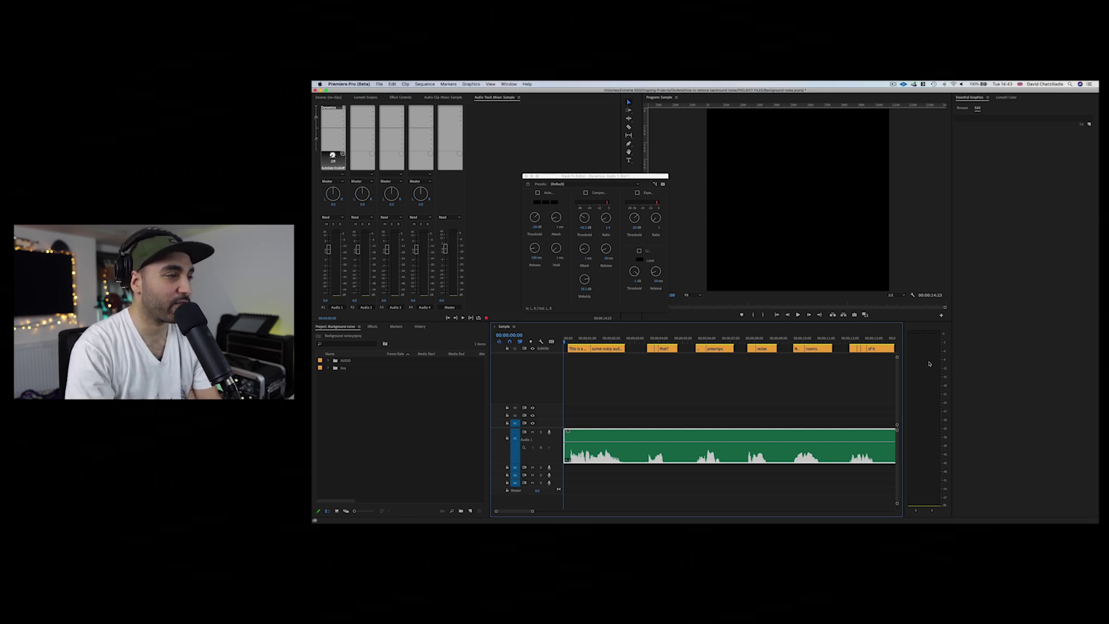
{"action": "left_click", "coordinate": [586, 192]}
{"action": "key", "text": "space"}
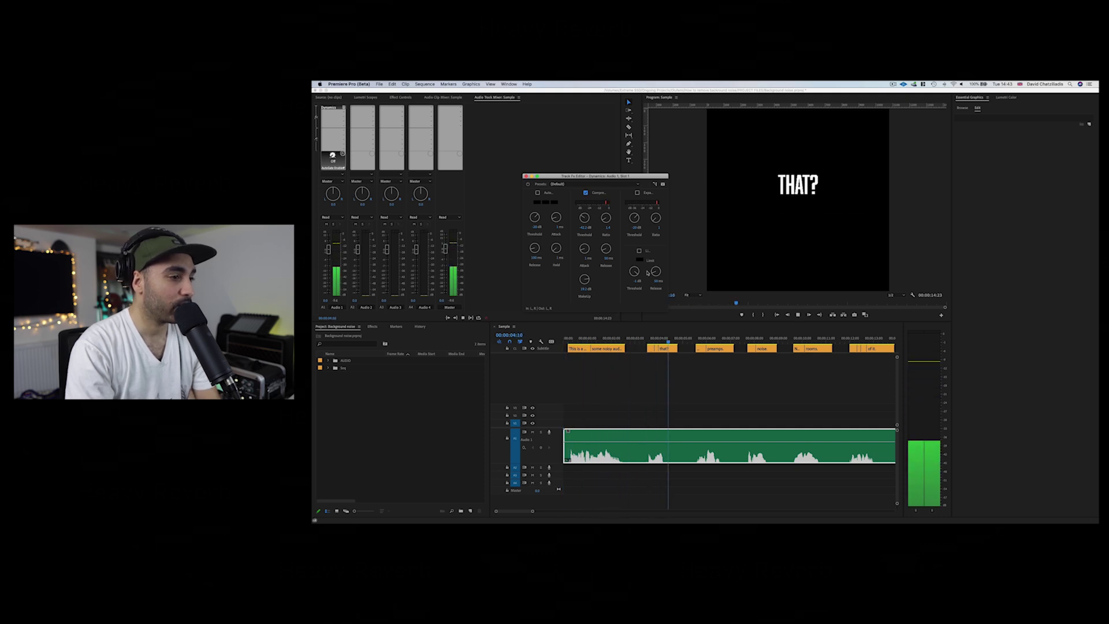
{"action": "key", "text": "space"}
{"action": "left_click", "coordinate": [621, 338]}
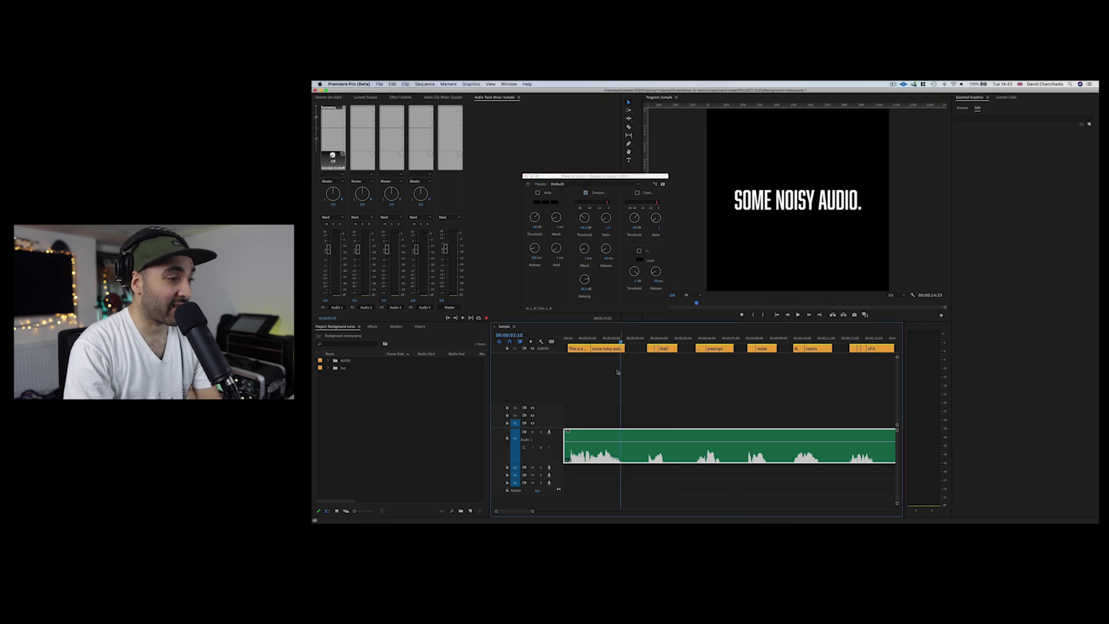
{"action": "key", "text": "Home"}
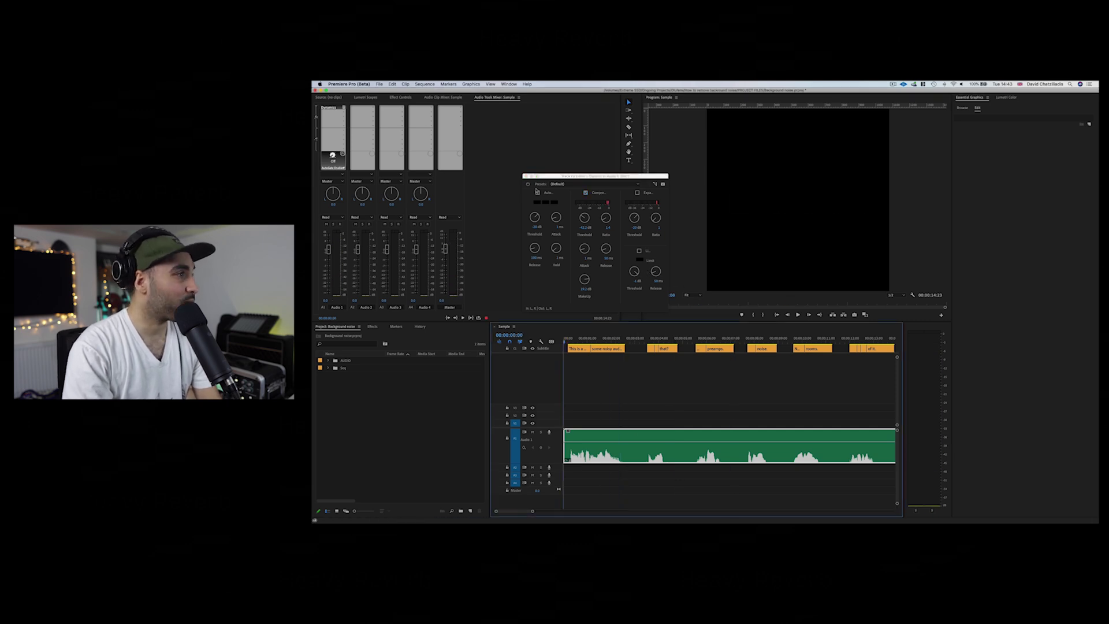
{"action": "left_click", "coordinate": [523, 176]}
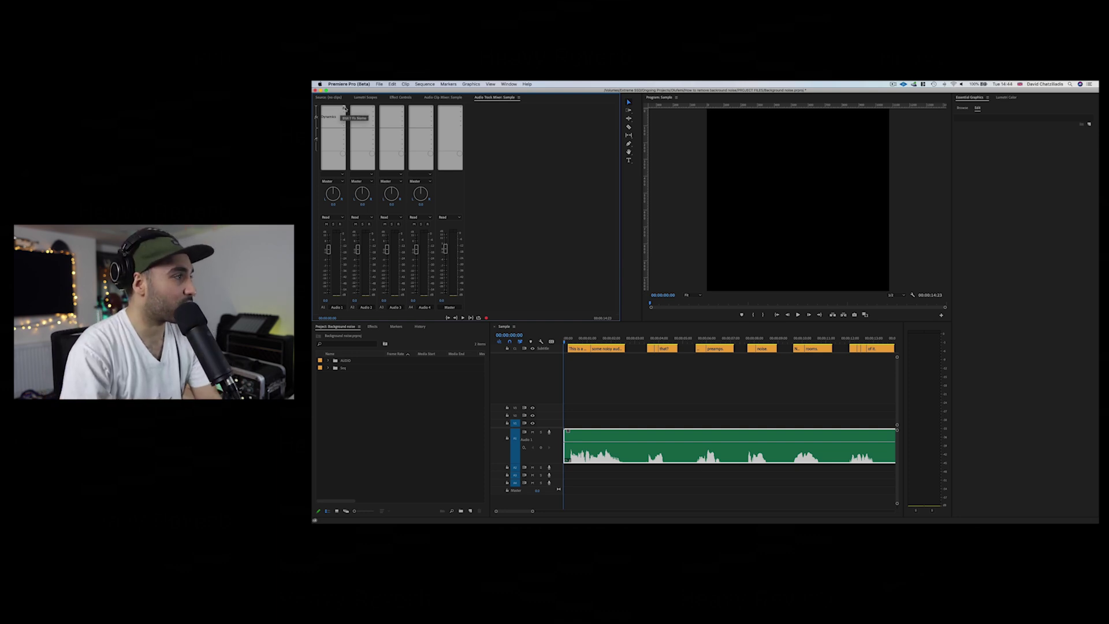
Add Noise Reduction/Restoration > DeNoise after Dynamics on Audio 1 and lower its Amount to about 18%.
{"action": "left_click", "coordinate": [344, 109]}
{"action": "mouse_move", "coordinate": [362, 149]}
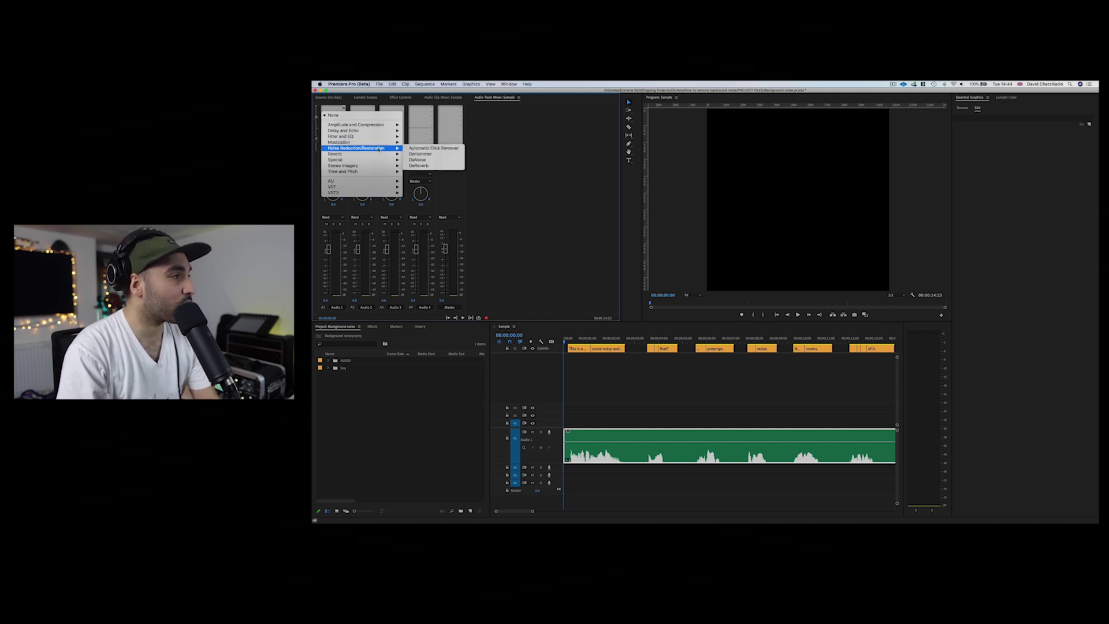
{"action": "left_click", "coordinate": [428, 161]}
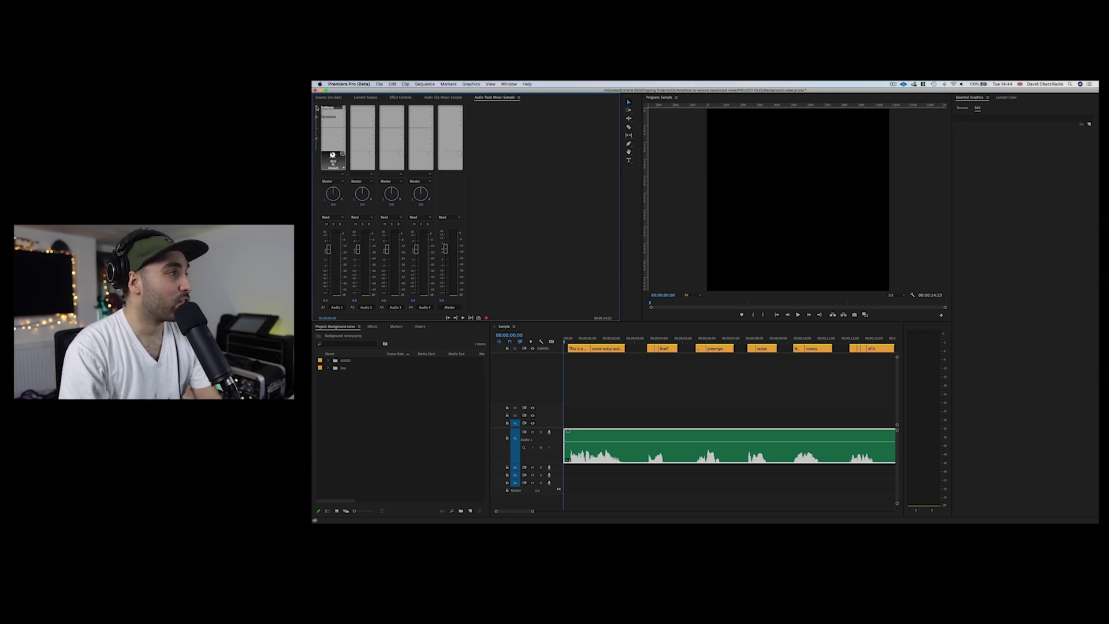
{"action": "double_click", "coordinate": [328, 107]}
{"action": "left_click_drag", "start_coordinate": [725, 250], "coordinate": [714, 235]}
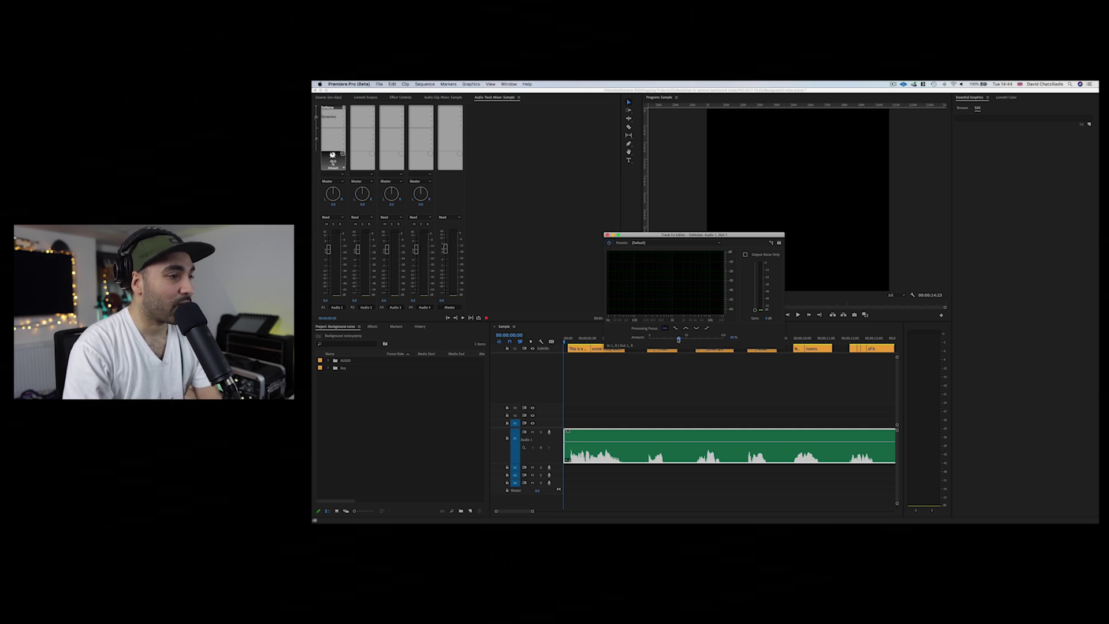
{"action": "left_click_drag", "start_coordinate": [679, 339], "coordinate": [657, 340]}
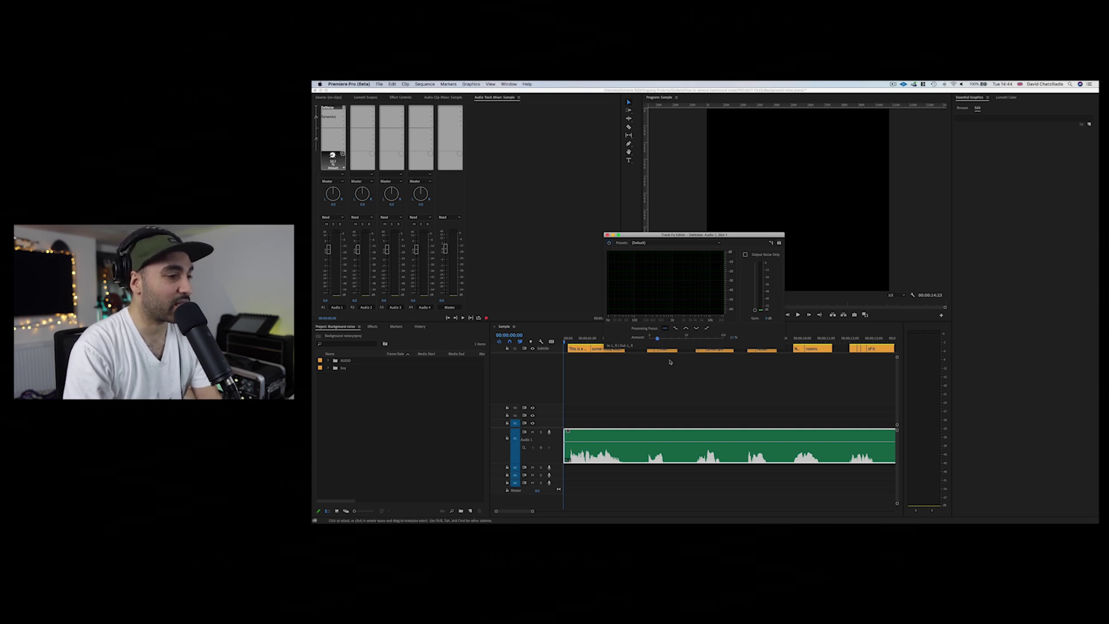
Play the voice with DeNoise at 18%, including with Output Noise Only to hear the removed noise.
{"action": "key", "text": "space"}
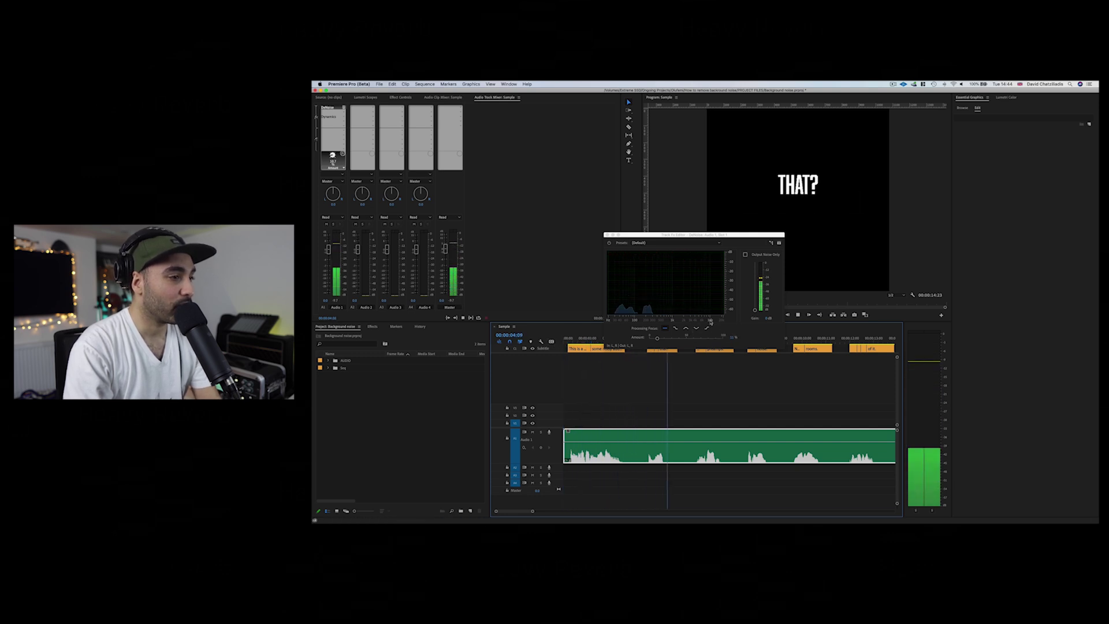
{"action": "key", "text": "space"}
{"action": "key", "text": "Home"}
{"action": "key", "text": "space"}
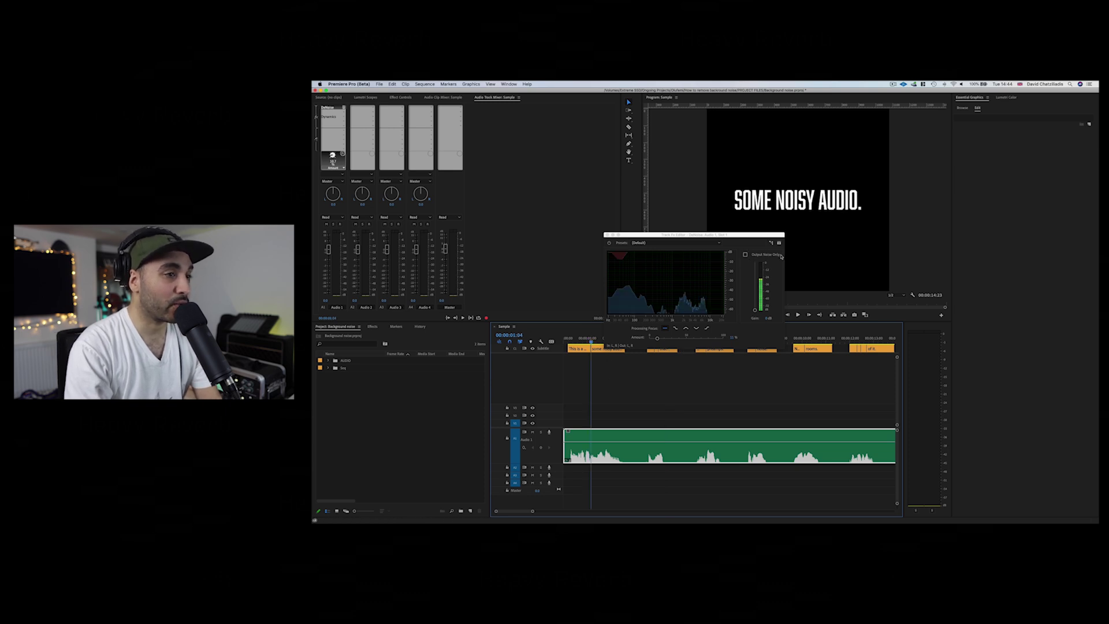
{"action": "left_click", "coordinate": [746, 255]}
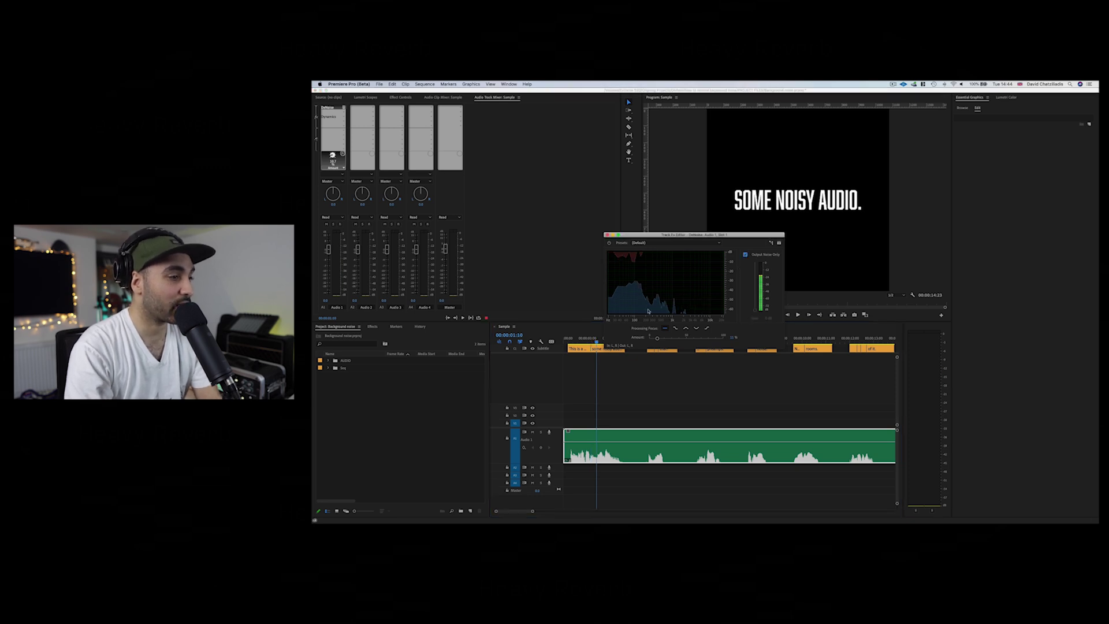
{"action": "key", "text": "space"}
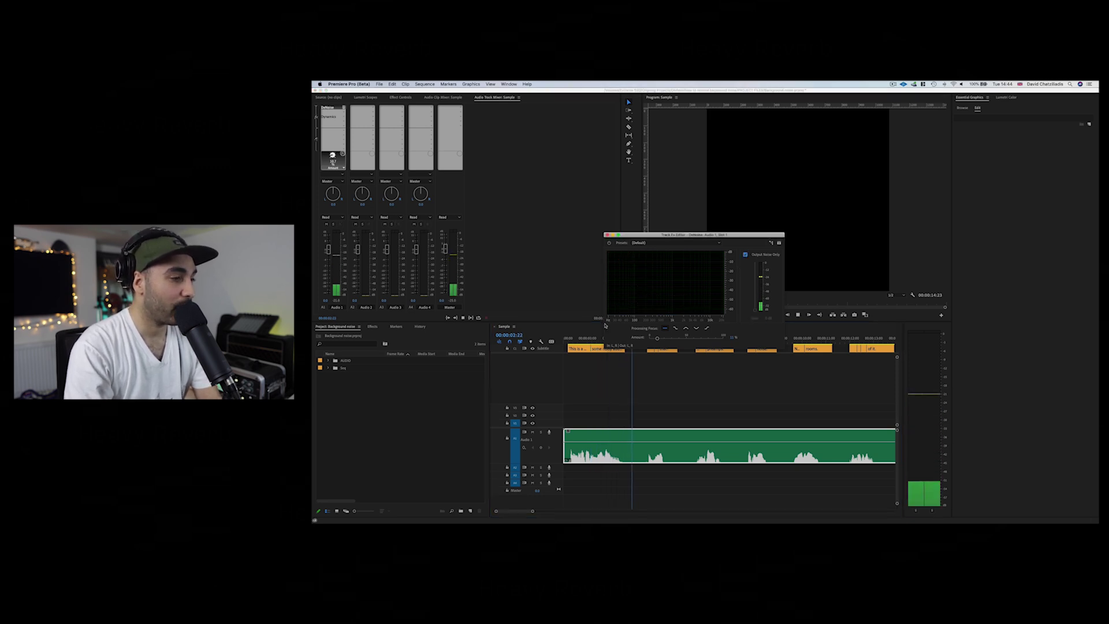
{"action": "key", "text": "space"}
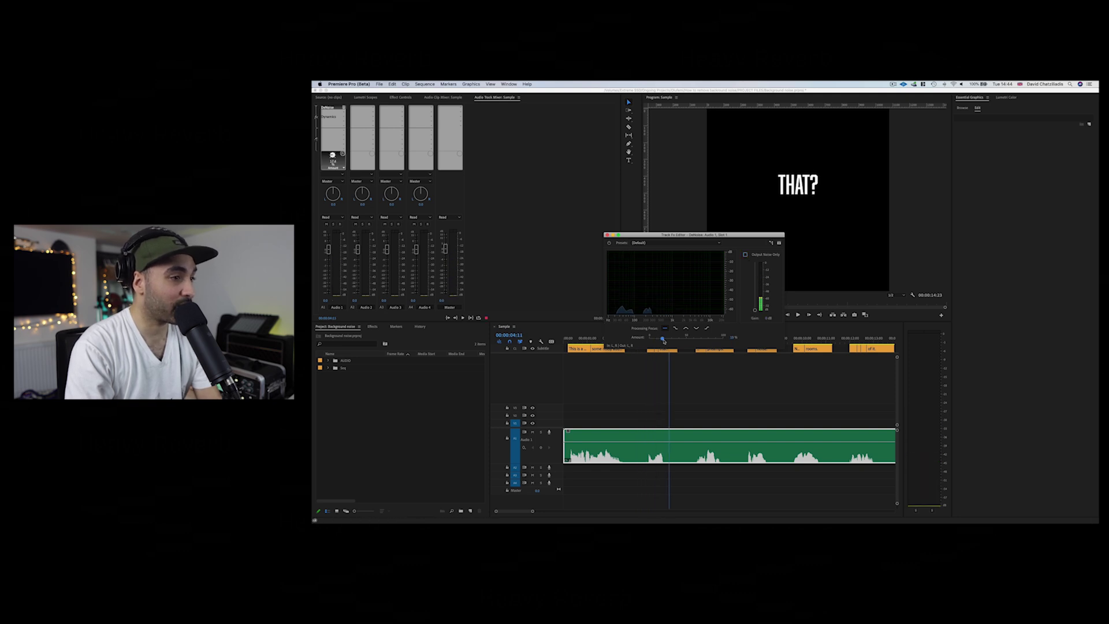
{"action": "left_click", "coordinate": [634, 373]}
{"action": "key", "text": "Home"}
{"action": "key", "text": "space"}
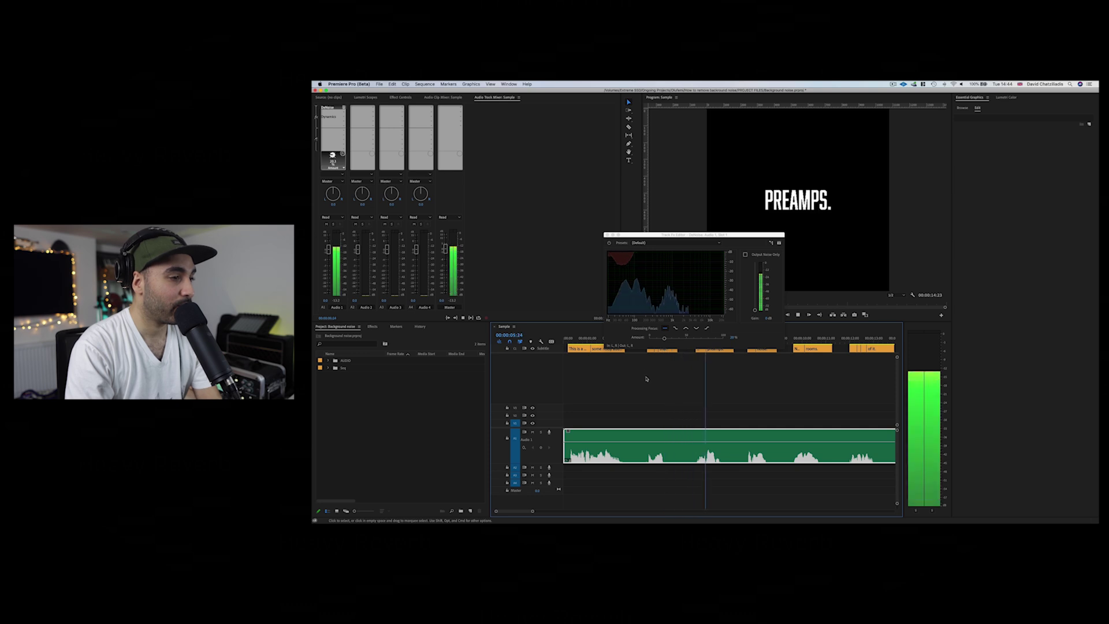
{"action": "key", "text": "space"}
Raise the DeNoise amount to about 24% and play the voice back several times from the start.
{"action": "left_click_drag", "start_coordinate": [664, 338], "coordinate": [668, 339]}
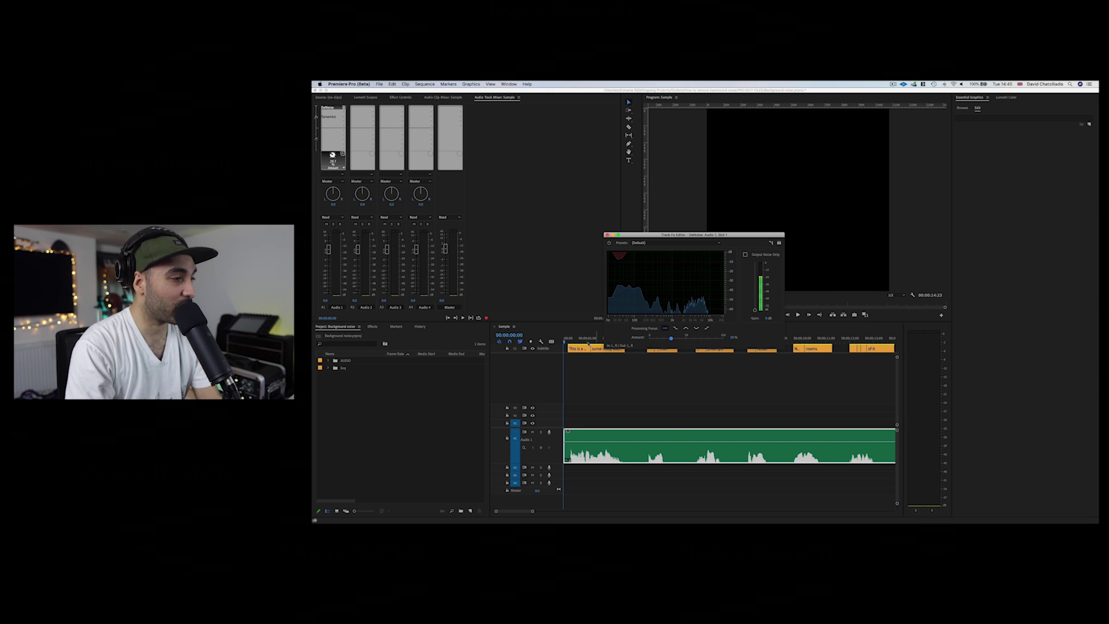
{"action": "left_click", "coordinate": [632, 381]}
{"action": "key", "text": "space"}
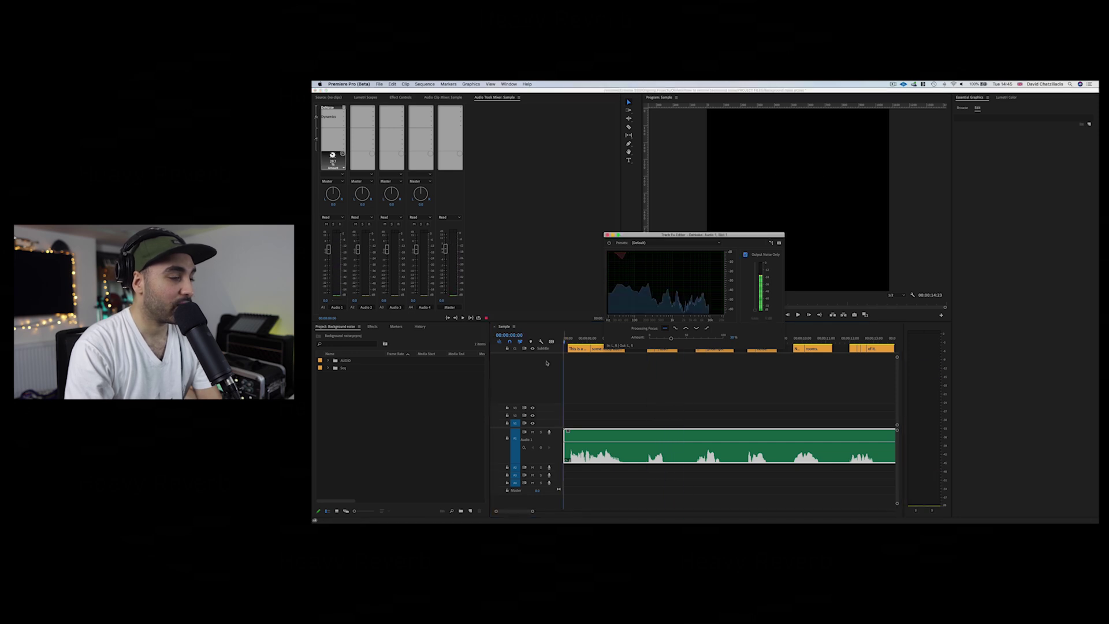
{"action": "key", "text": "space"}
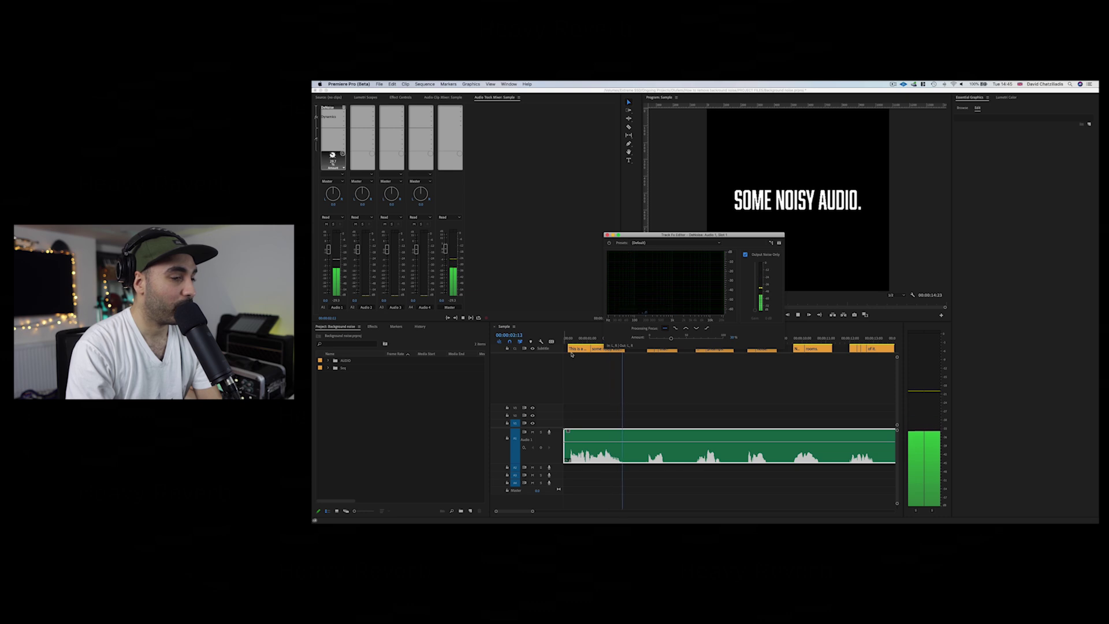
{"action": "key", "text": "space"}
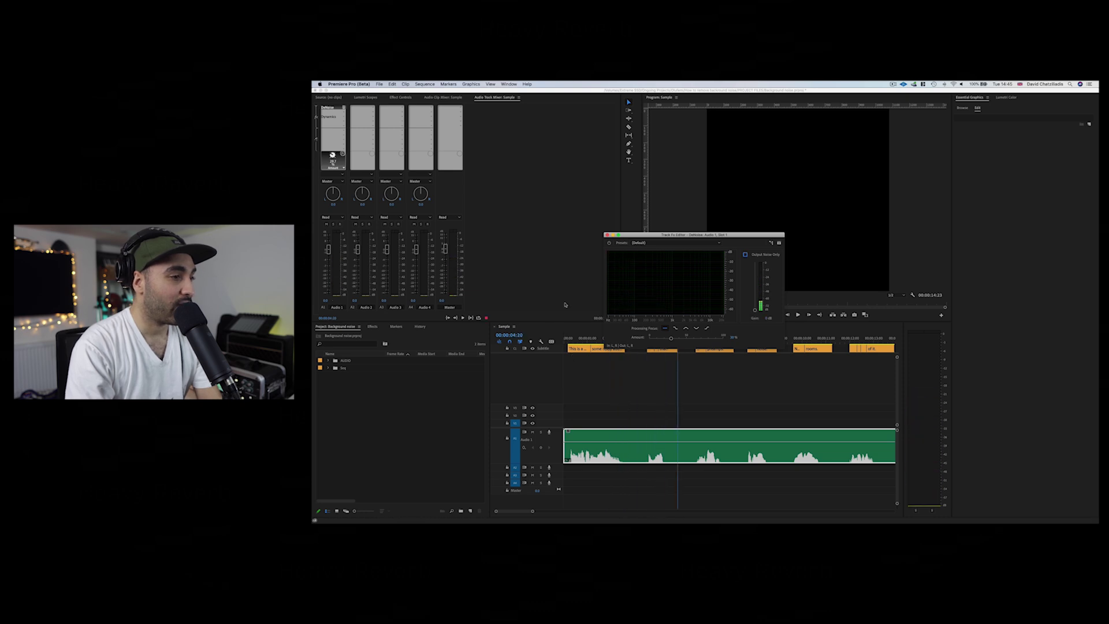
{"action": "left_click", "coordinate": [583, 338]}
{"action": "key", "text": "Home"}
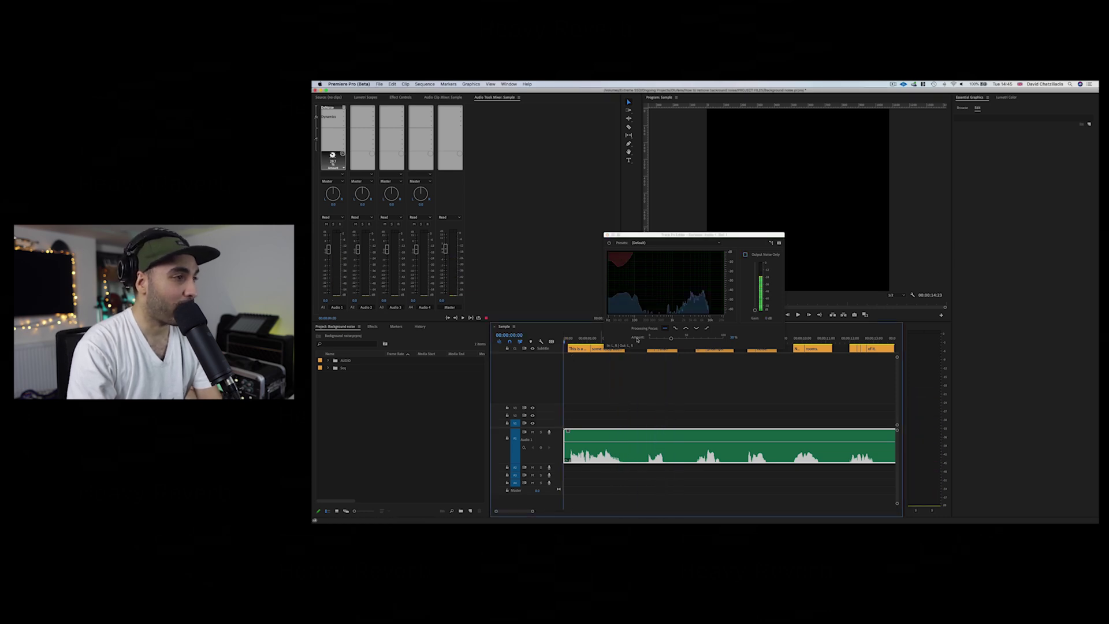
{"action": "key", "text": "space"}
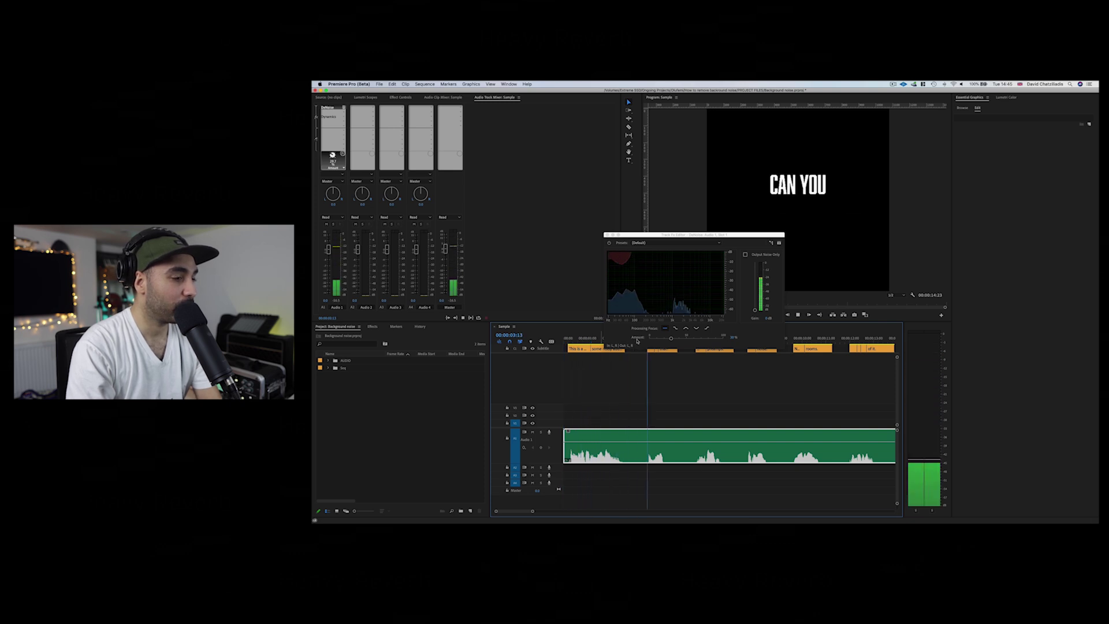
{"action": "key", "text": "Home"}
{"action": "key", "text": "space"}
{"action": "key", "text": "Home"}
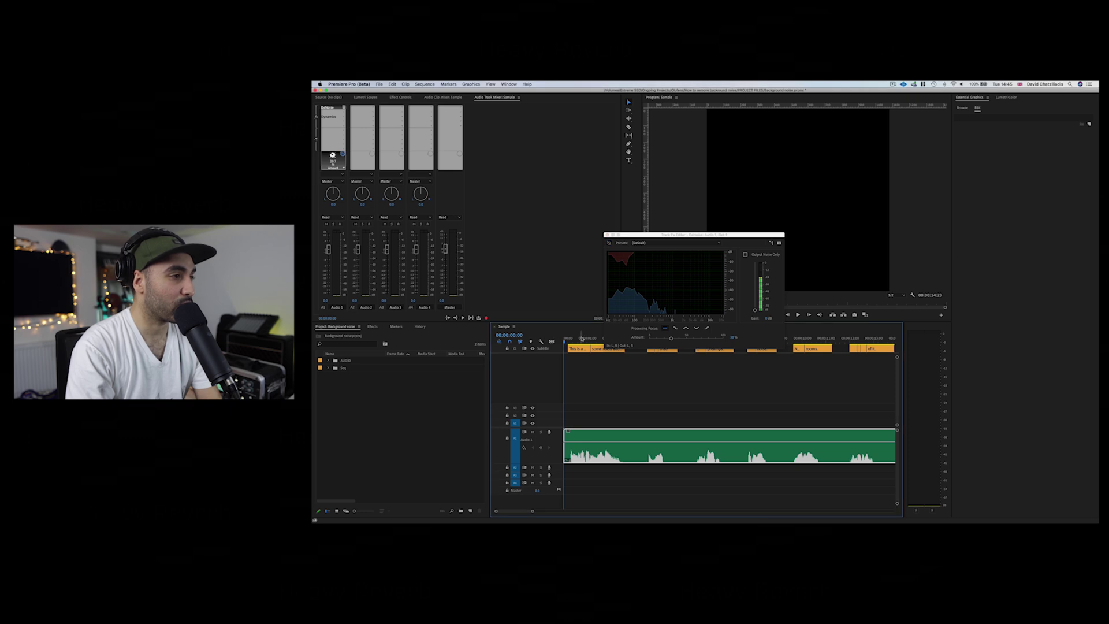
{"action": "key", "text": "space"}
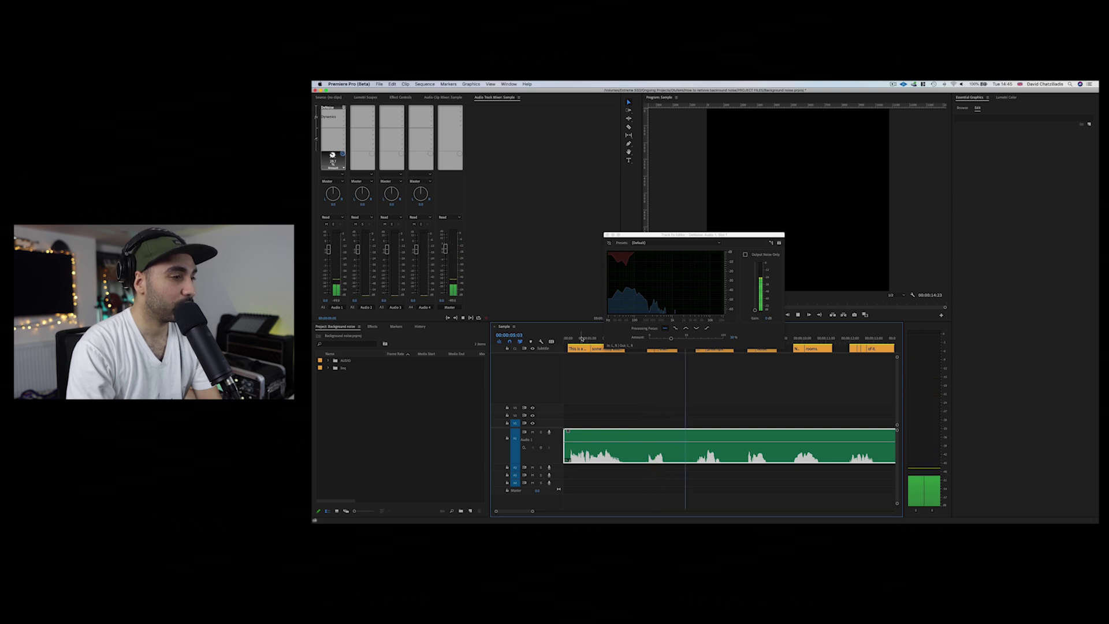
{"action": "key", "text": "space"}
{"action": "key", "text": "Home"}
Switch DeNoise's Processing Focus to higher frequencies and play the voice to hear the change.
{"action": "left_click", "coordinate": [607, 243]}
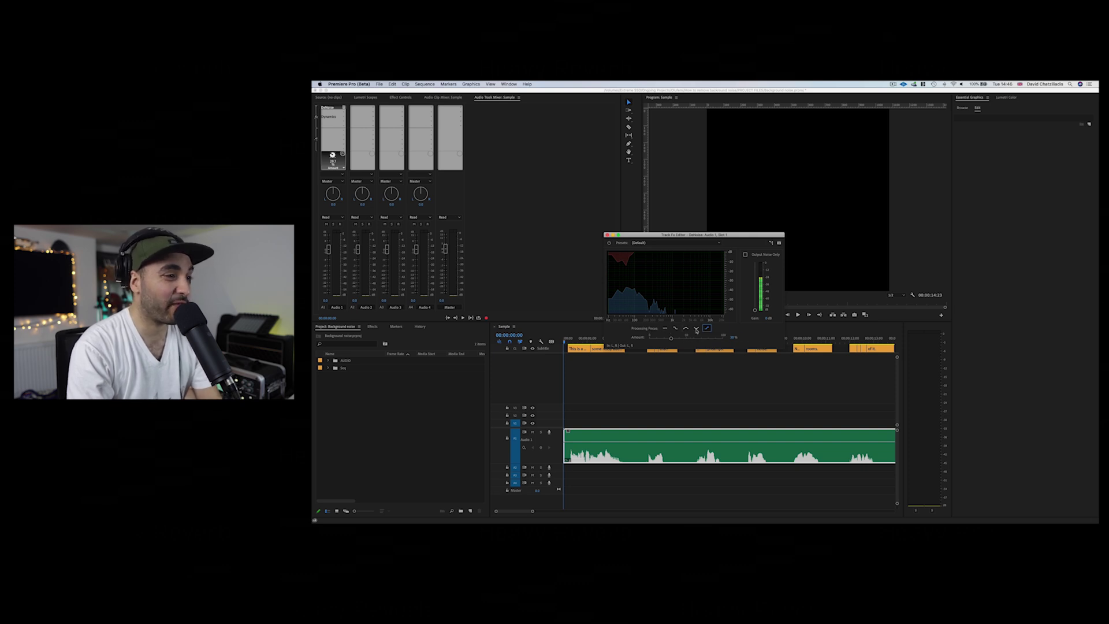
{"action": "left_click", "coordinate": [708, 328]}
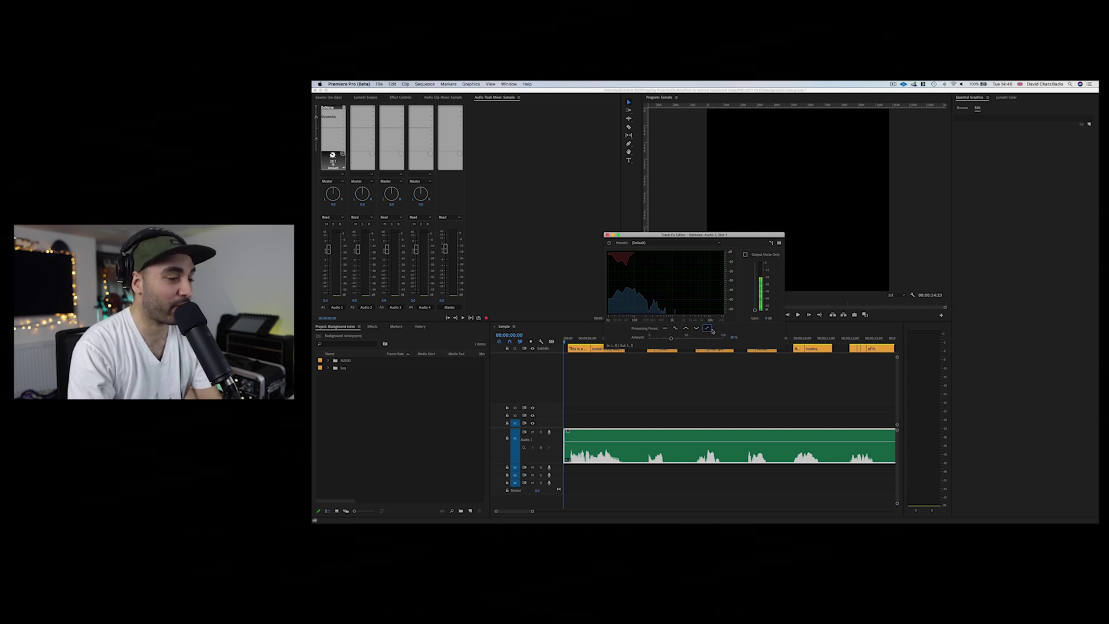
{"action": "left_click", "coordinate": [680, 330]}
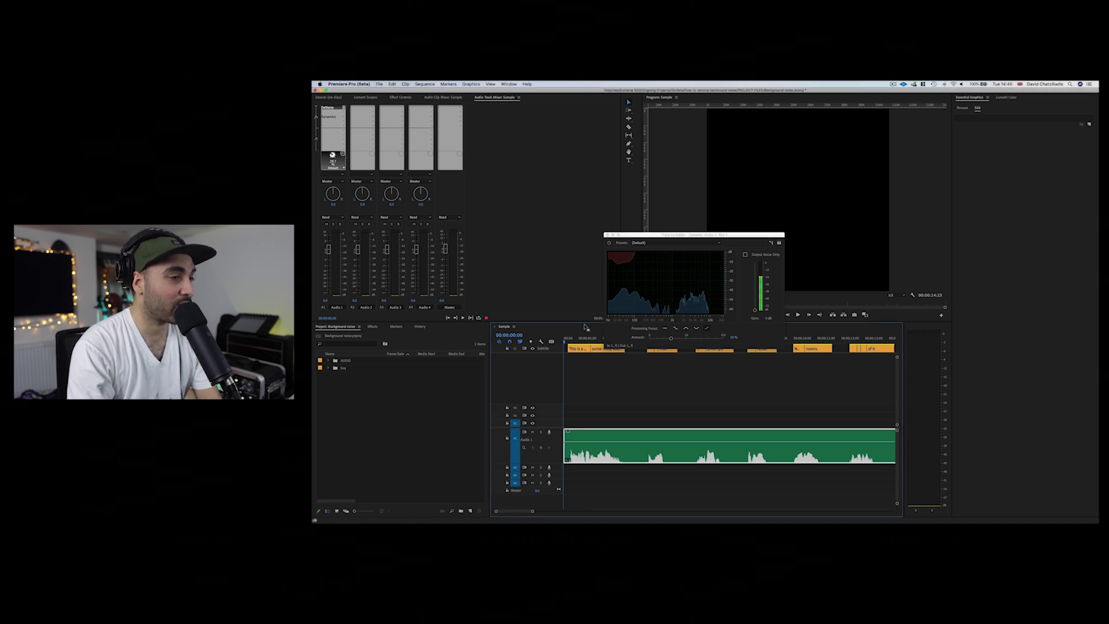
{"action": "key", "text": "space"}
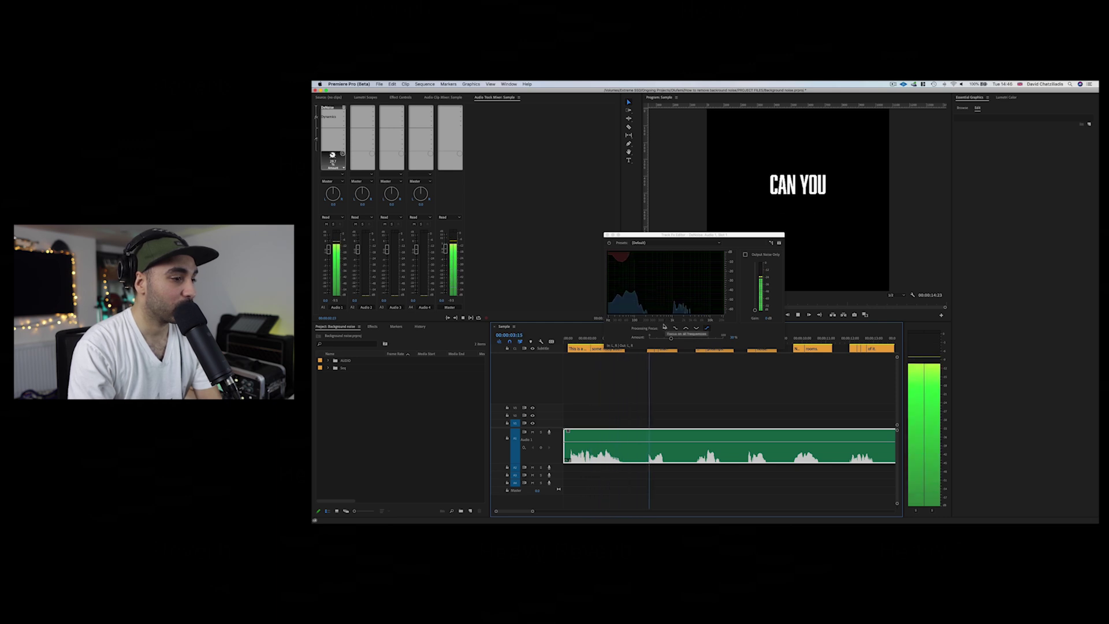
{"action": "key", "text": "space"}
{"action": "key", "text": "Home"}
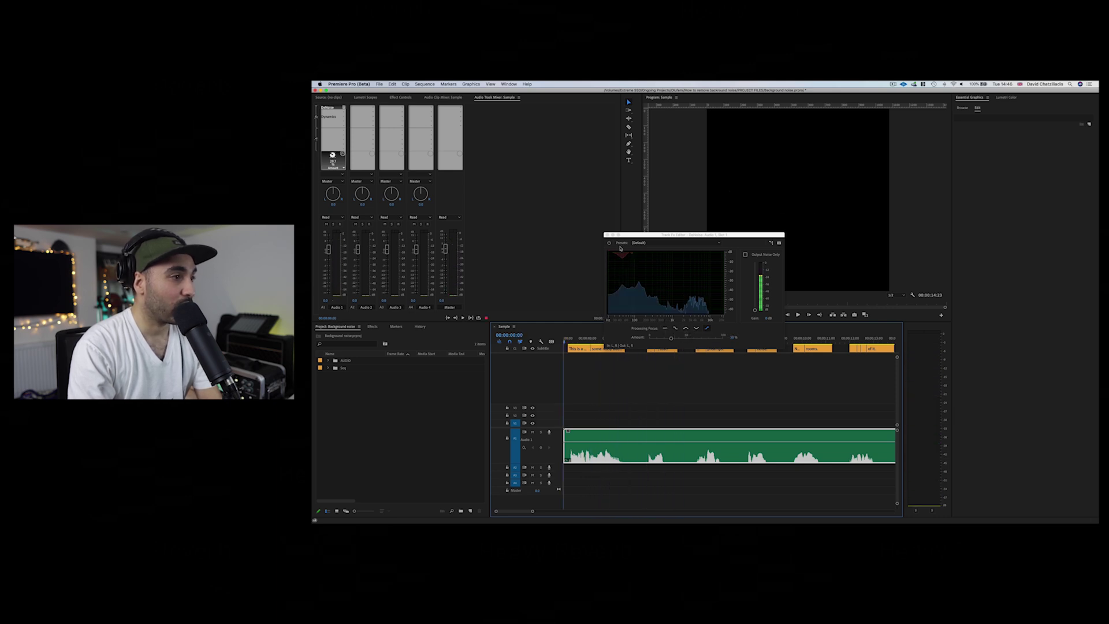
Replay the voice, then raise the DeNoise amount to about 40% and play it again.
{"action": "left_click", "coordinate": [620, 248]}
{"action": "key", "text": "space"}
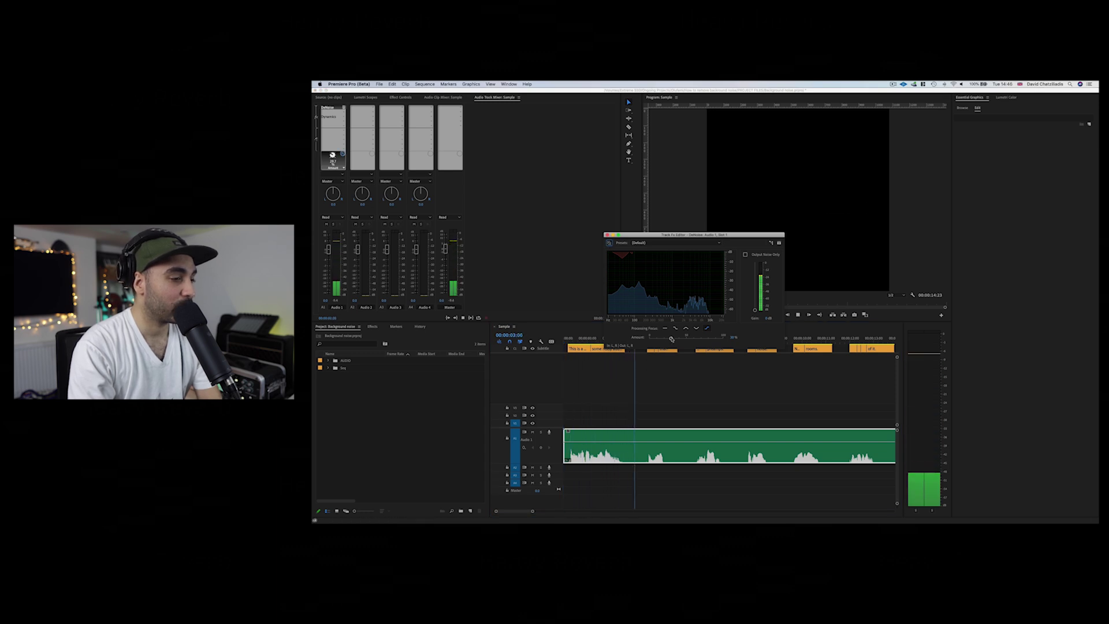
{"action": "key", "text": "space"}
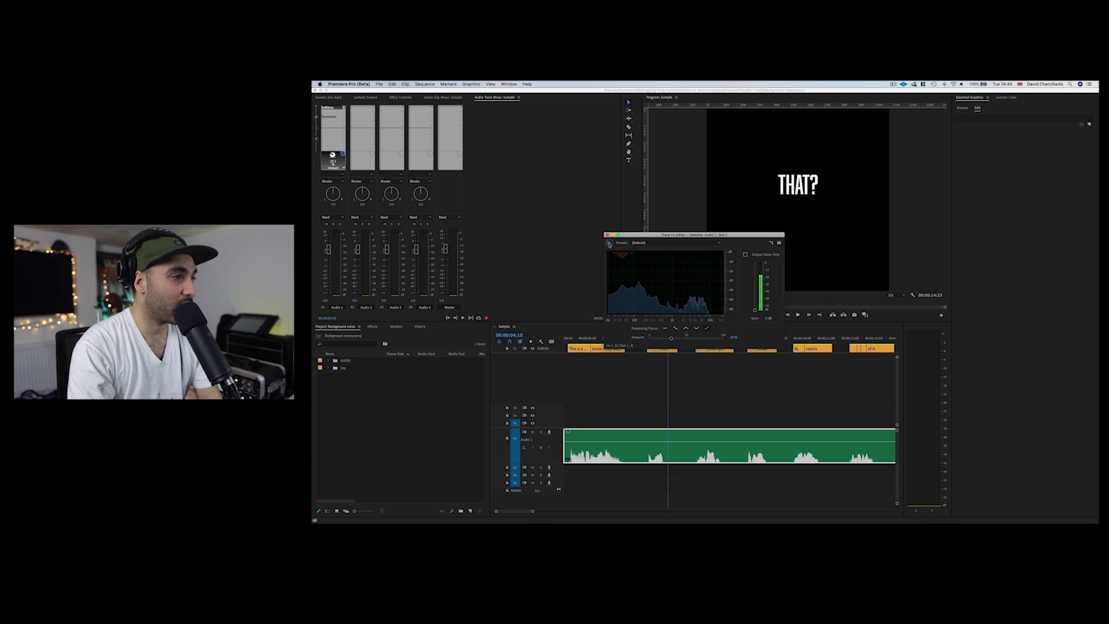
{"action": "left_click", "coordinate": [576, 341]}
{"action": "key", "text": "Home"}
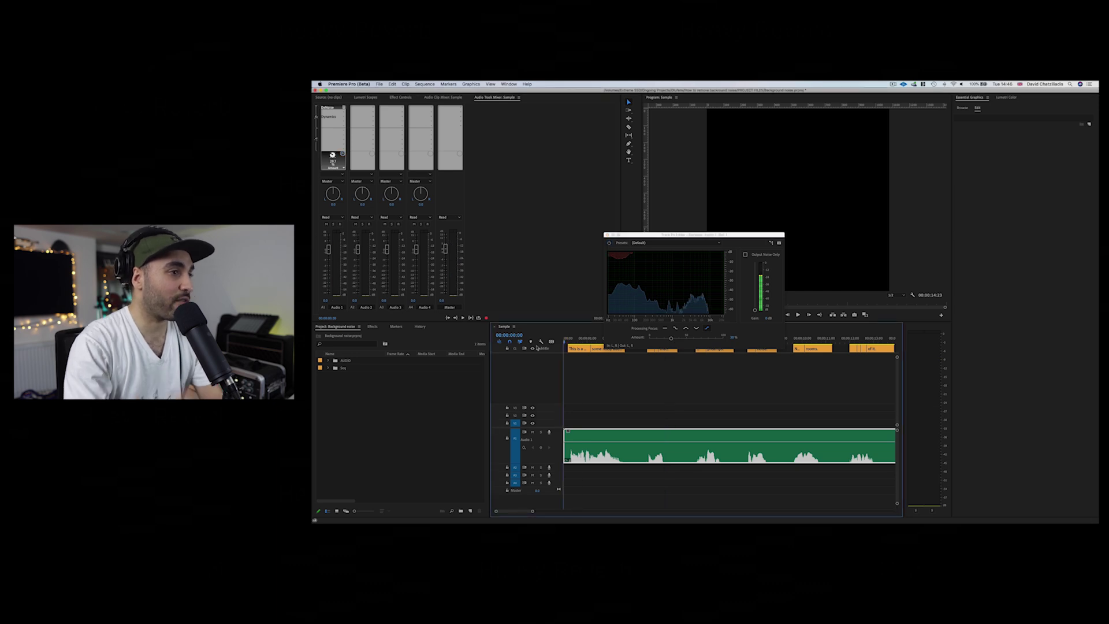
{"action": "left_click_drag", "start_coordinate": [671, 338], "coordinate": [685, 339]}
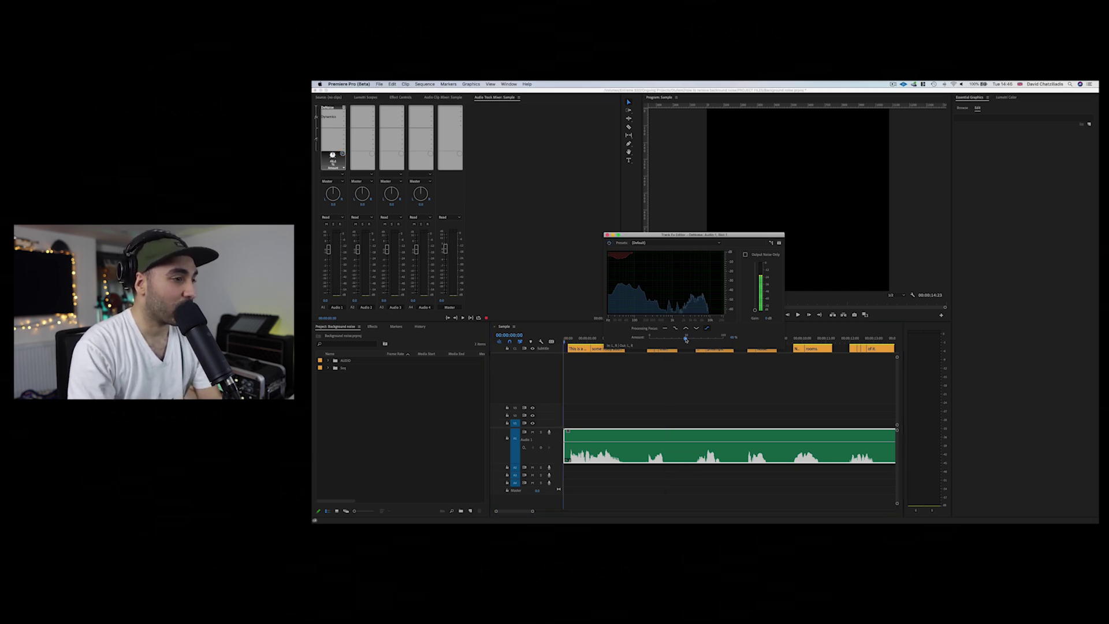
{"action": "key", "text": "space"}
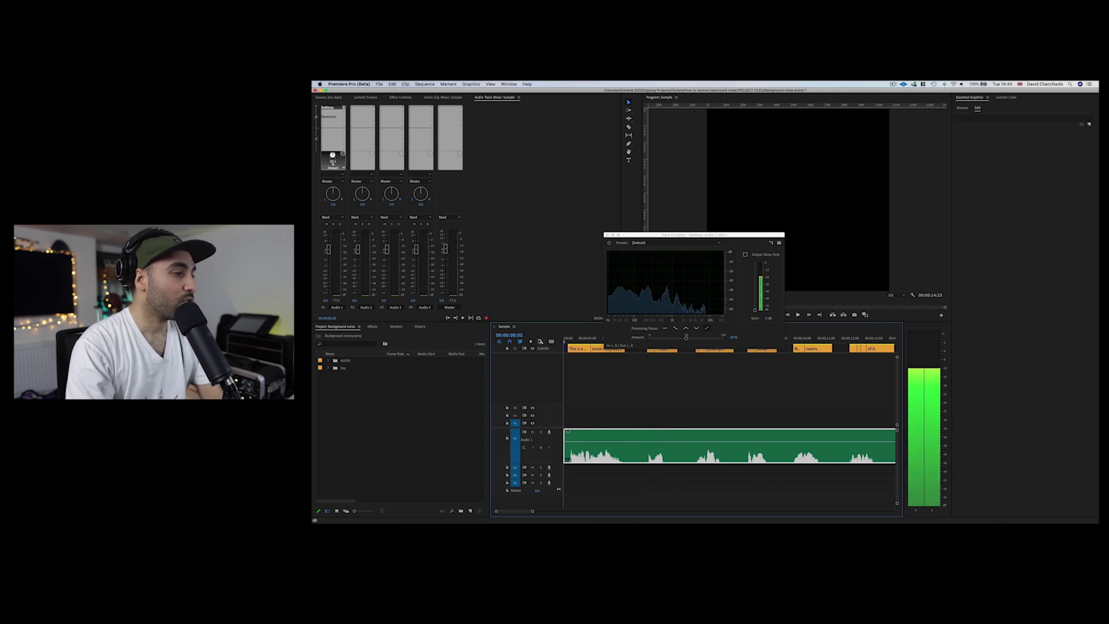
{"action": "key", "text": "space"}
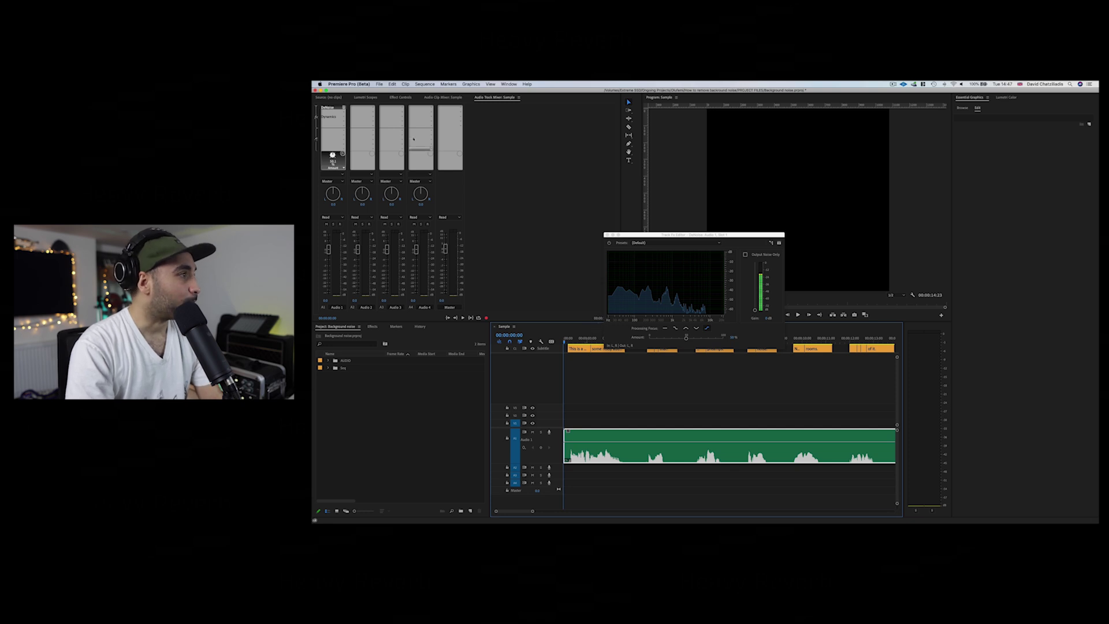
{"action": "left_click", "coordinate": [515, 246]}
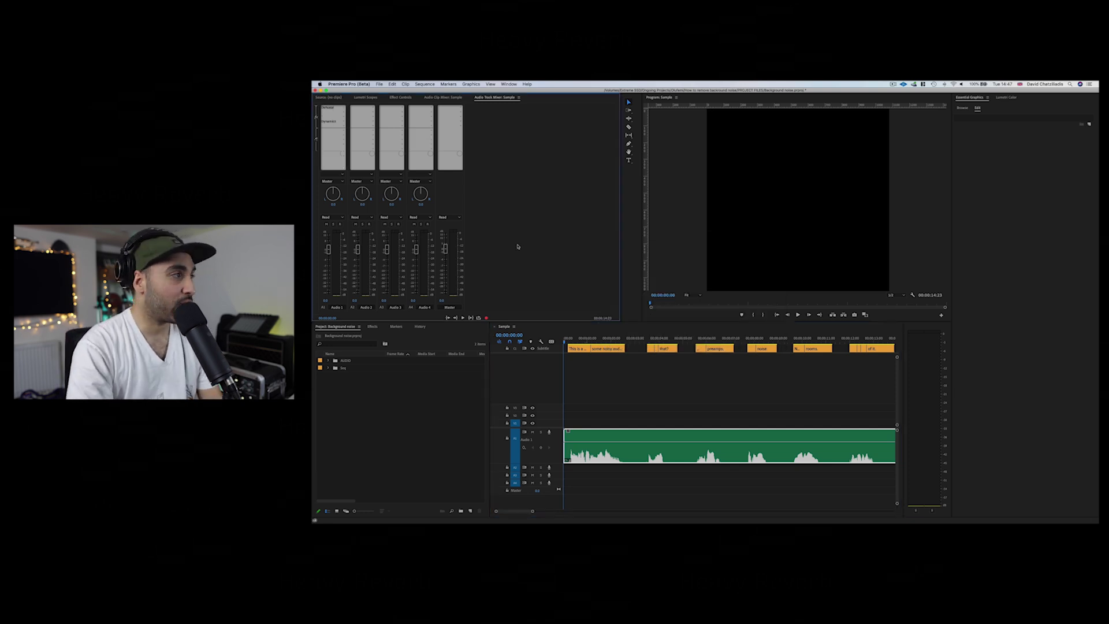
Add the AU > Waves > NS1 noise suppressor to the next Audio 1 effect slot.
{"action": "left_click", "coordinate": [341, 114]}
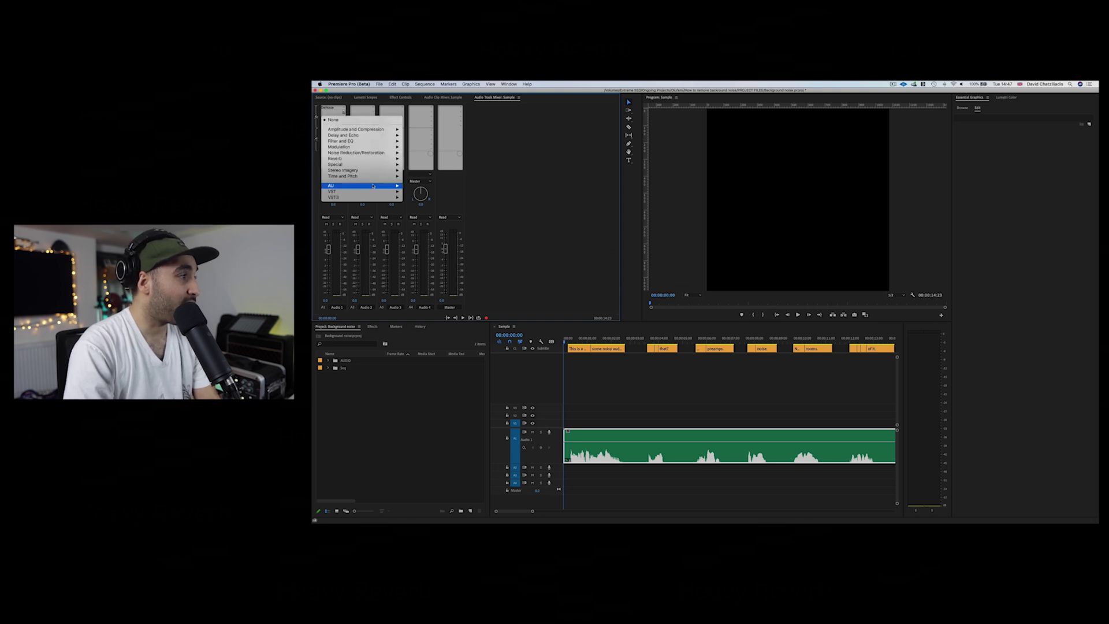
{"action": "mouse_move", "coordinate": [373, 186]}
{"action": "mouse_move", "coordinate": [456, 279]}
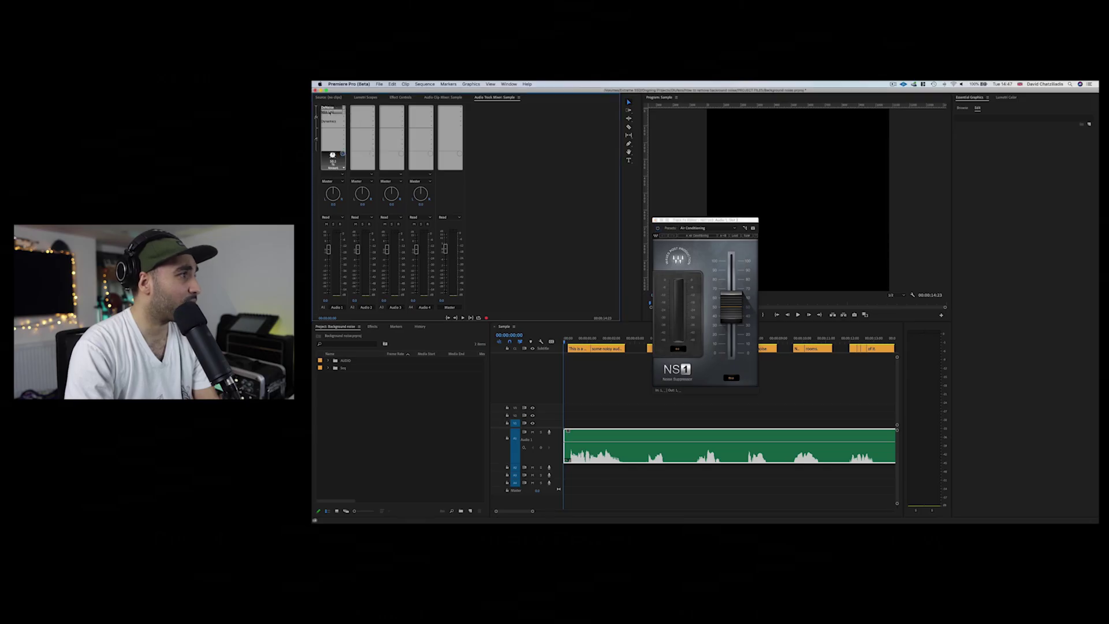
Pull the NS1 suppression fader down near zero, fine-tune it, and play the voice to judge it.
{"action": "left_click_drag", "start_coordinate": [732, 309], "coordinate": [732, 354]}
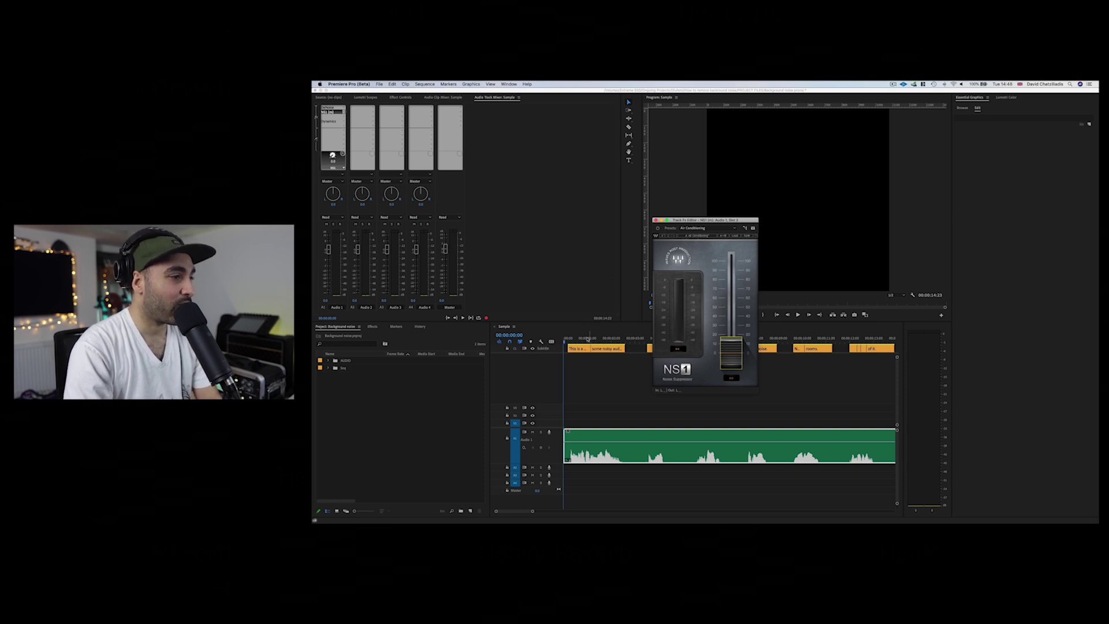
{"action": "left_click_drag", "start_coordinate": [730, 359], "coordinate": [729, 341]}
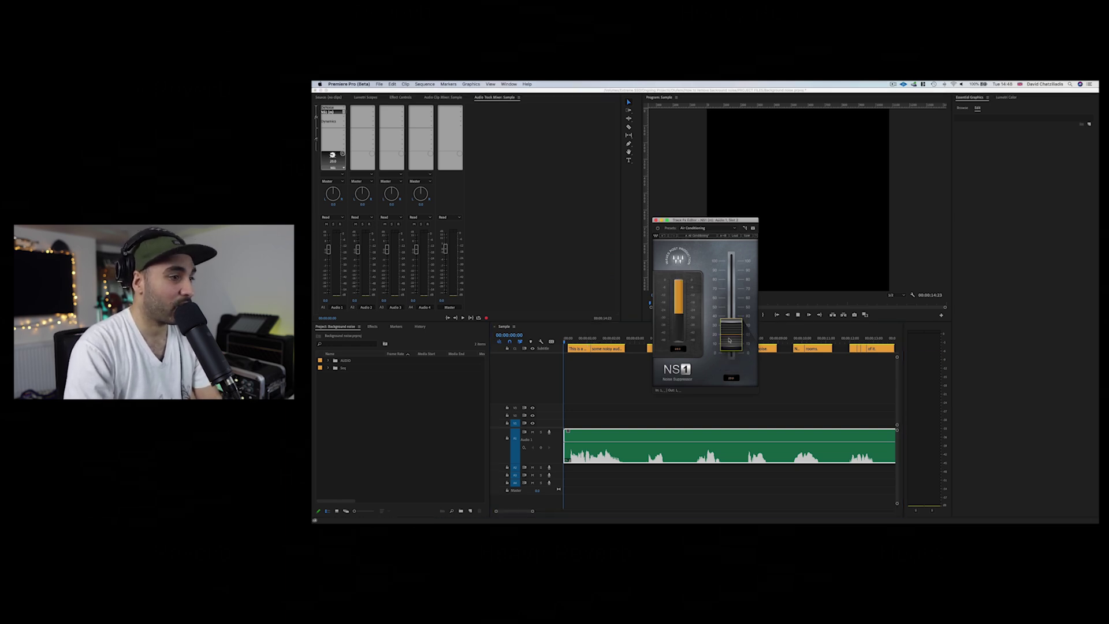
{"action": "key", "text": "space"}
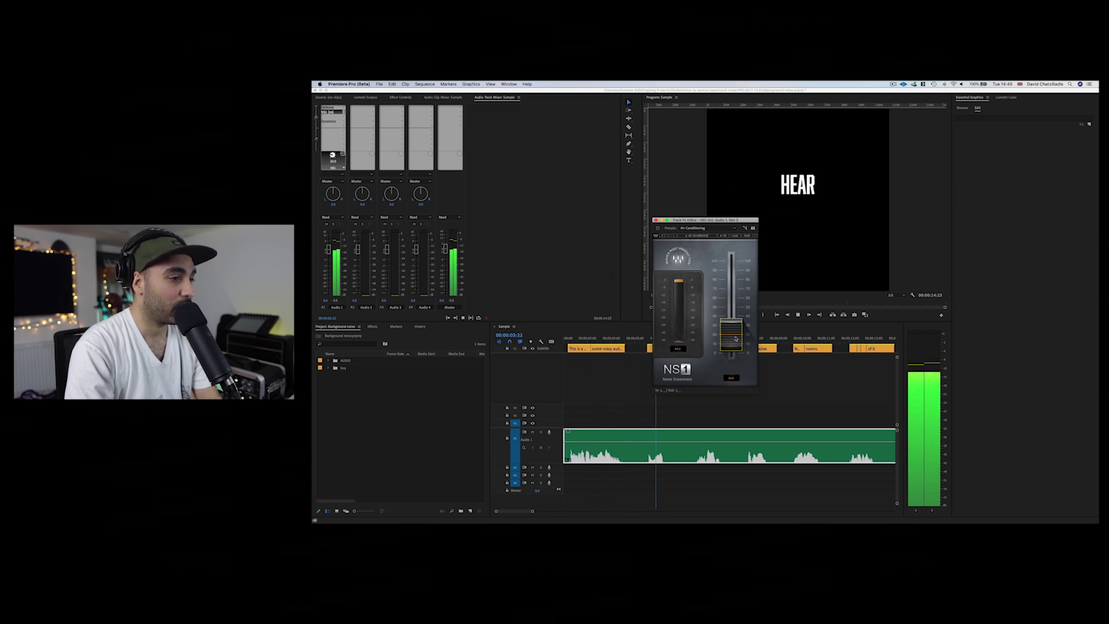
{"action": "left_click_drag", "start_coordinate": [735, 338], "coordinate": [735, 351]}
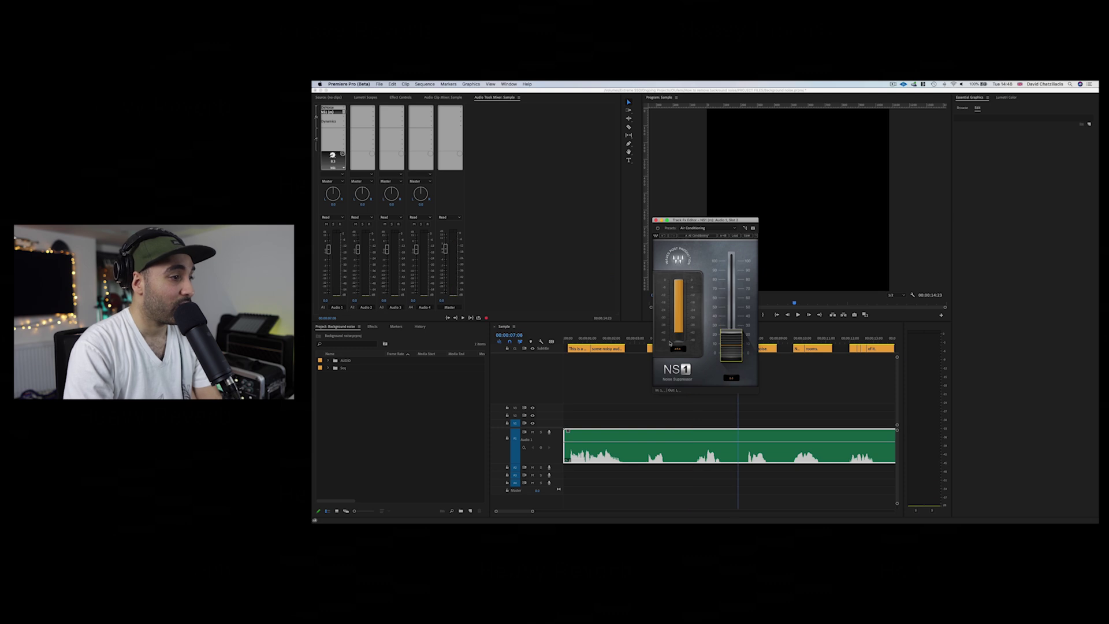
{"action": "left_click", "coordinate": [487, 346]}
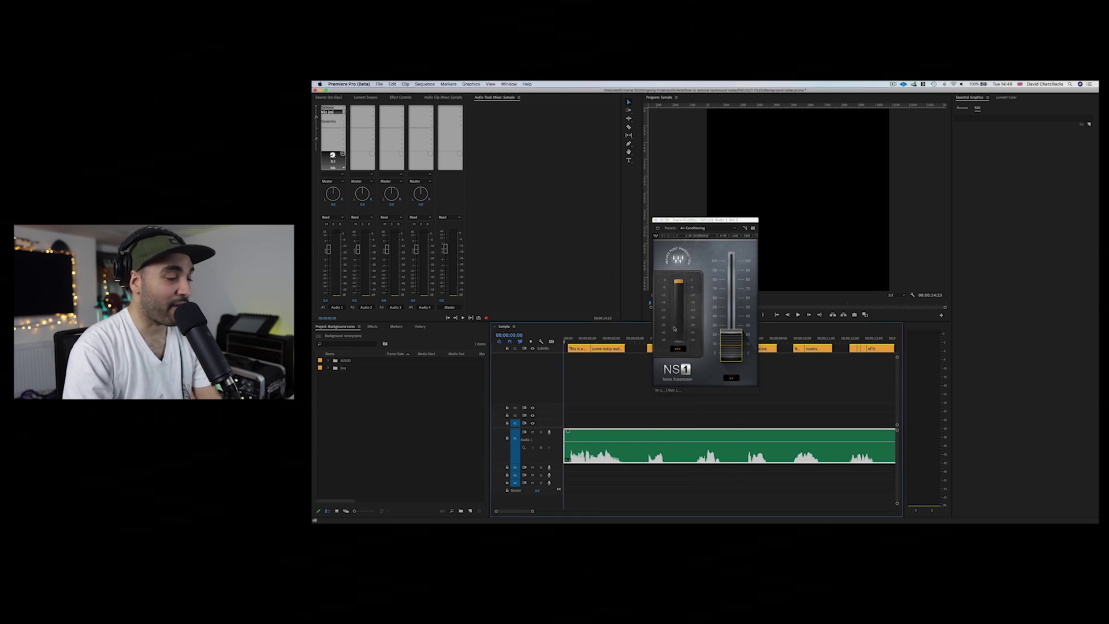
{"action": "left_click_drag", "start_coordinate": [731, 345], "coordinate": [731, 353]}
{"action": "key", "text": "space"}
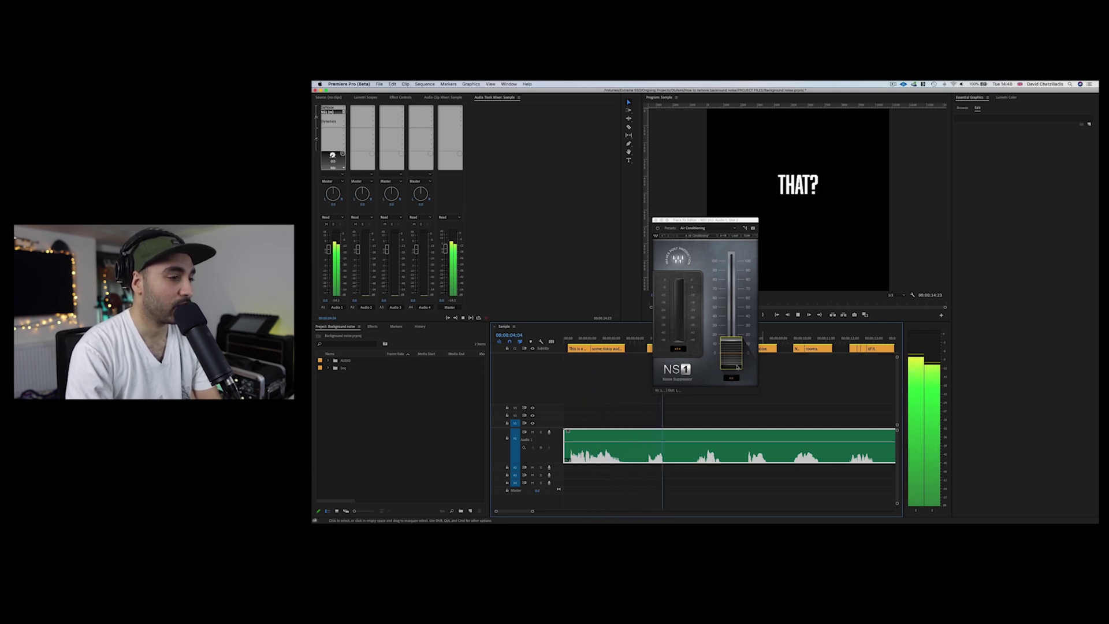
{"action": "key", "text": "space"}
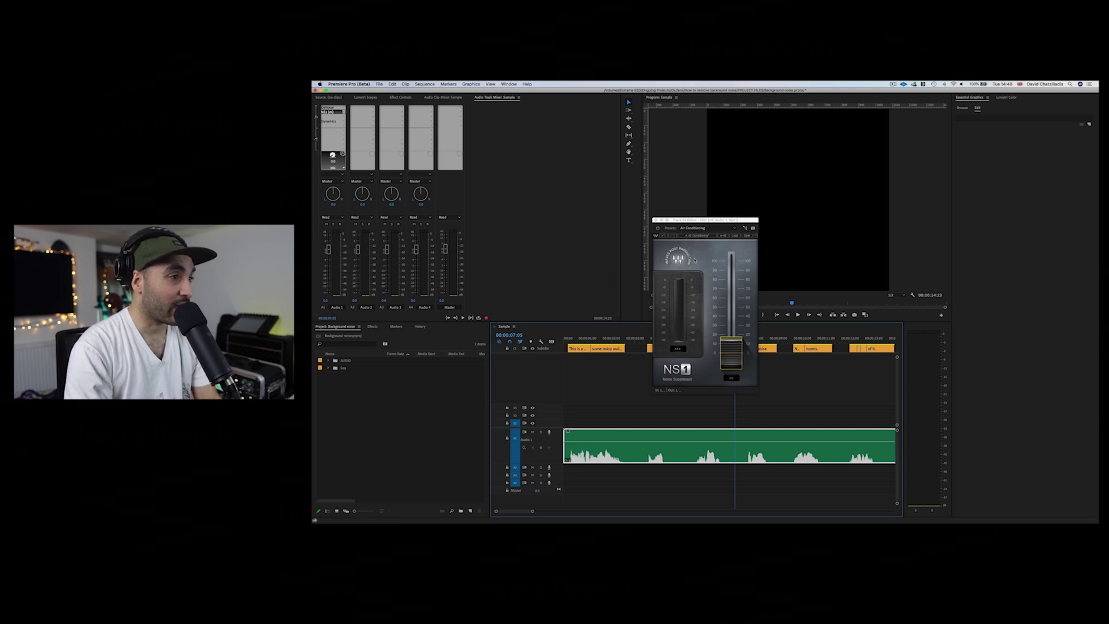
{"action": "left_click", "coordinate": [696, 228]}
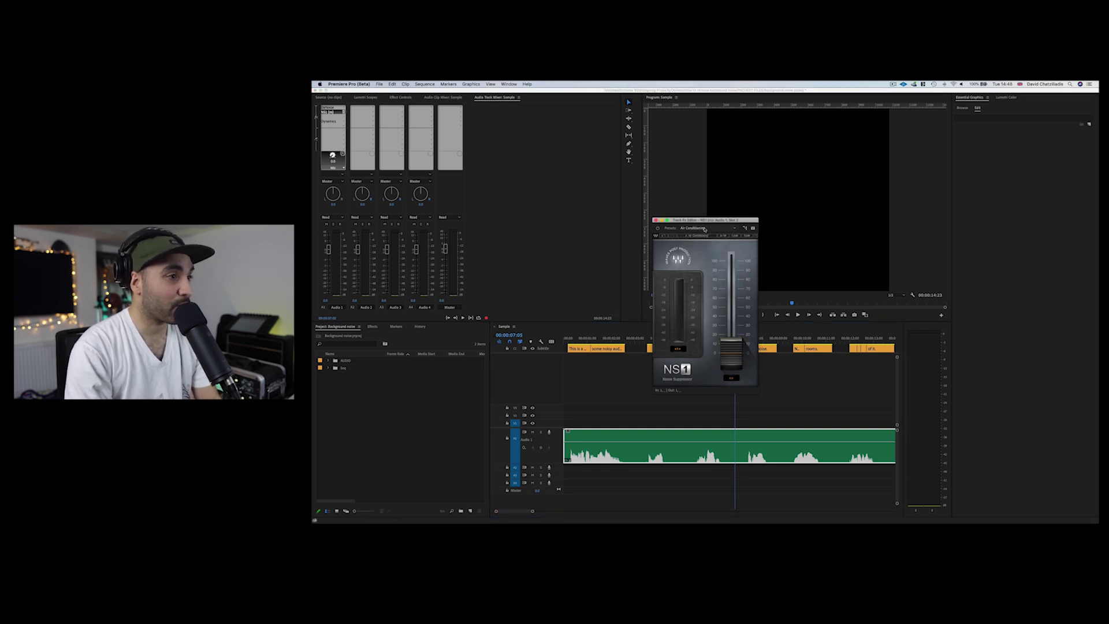
Keep NS1 on the Air Conditioning preset and play the voice from the start.
{"action": "left_click", "coordinate": [701, 229]}
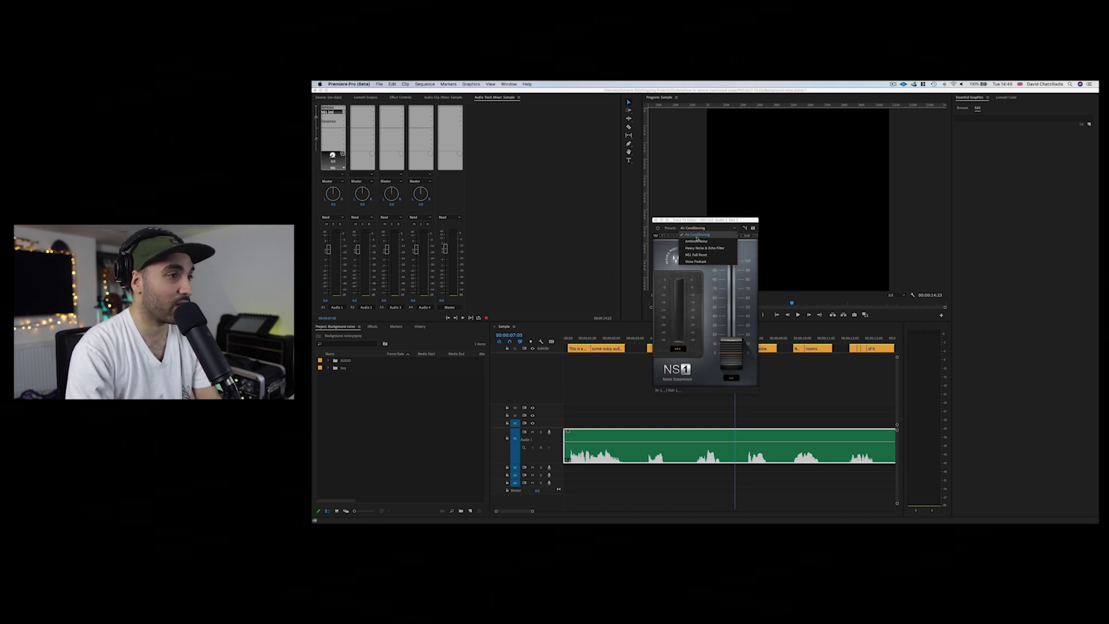
{"action": "left_click", "coordinate": [697, 235]}
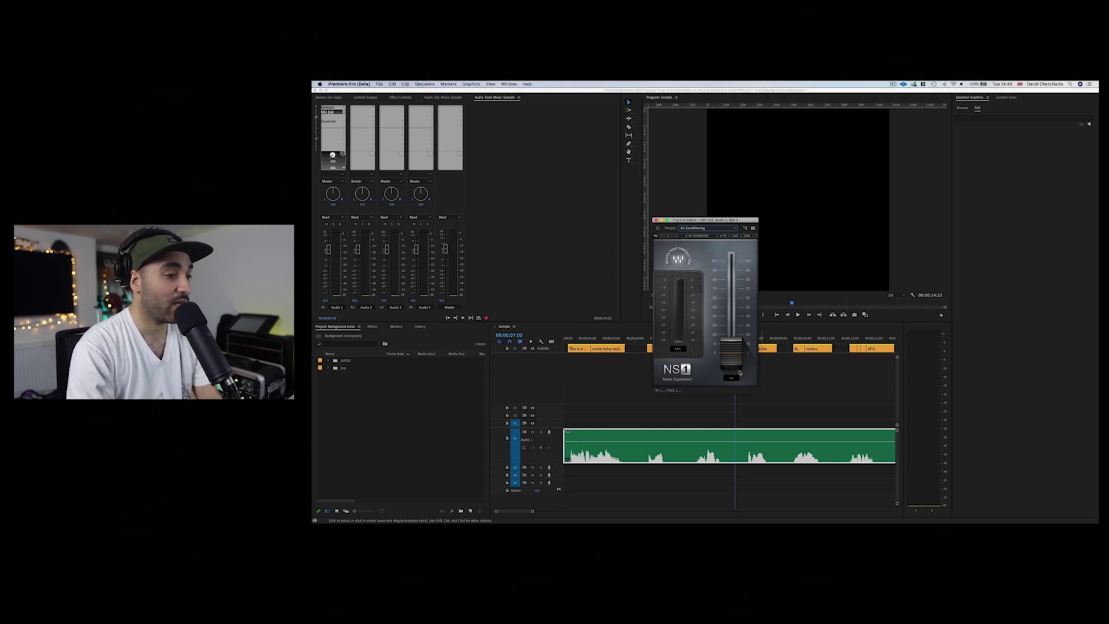
{"action": "left_click", "coordinate": [579, 339]}
{"action": "key", "text": "Home"}
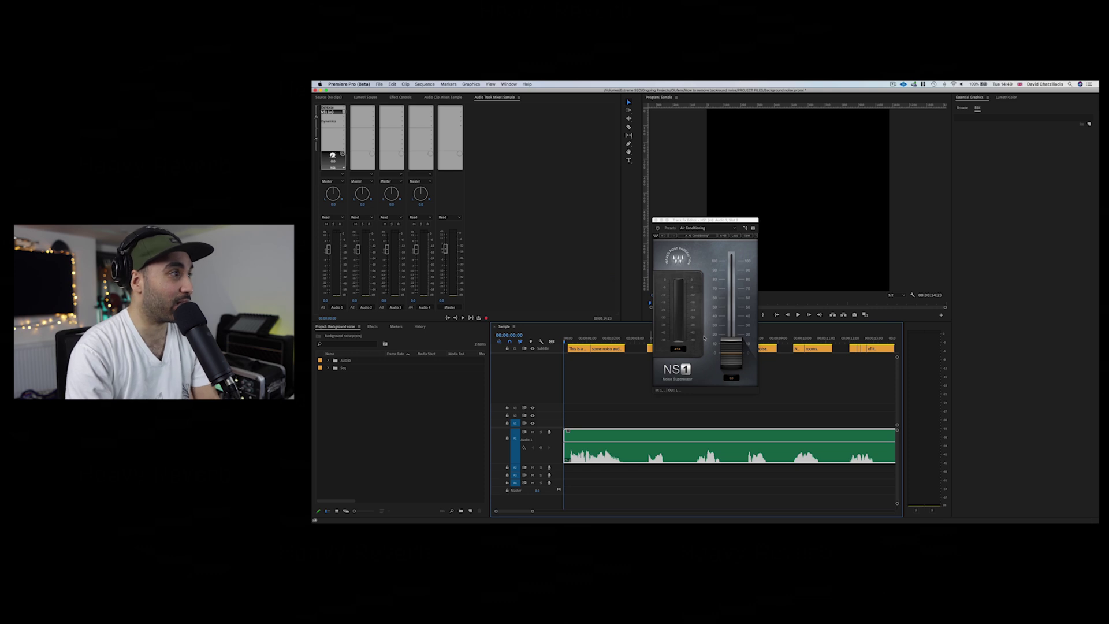
{"action": "key", "text": "space"}
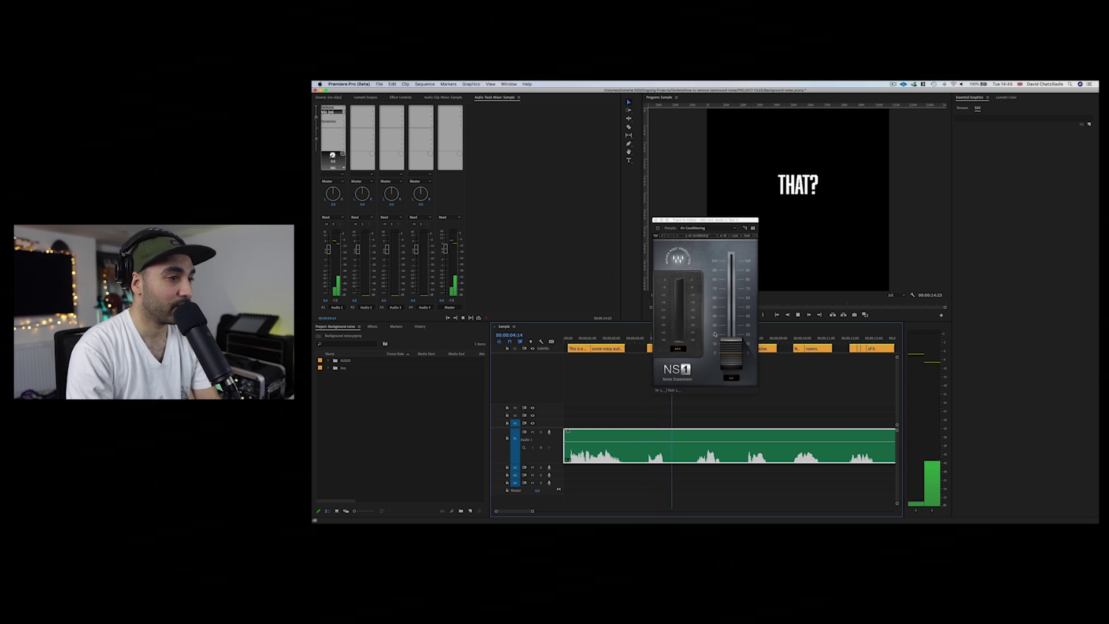
{"action": "key", "text": "space"}
{"action": "key", "text": "Home"}
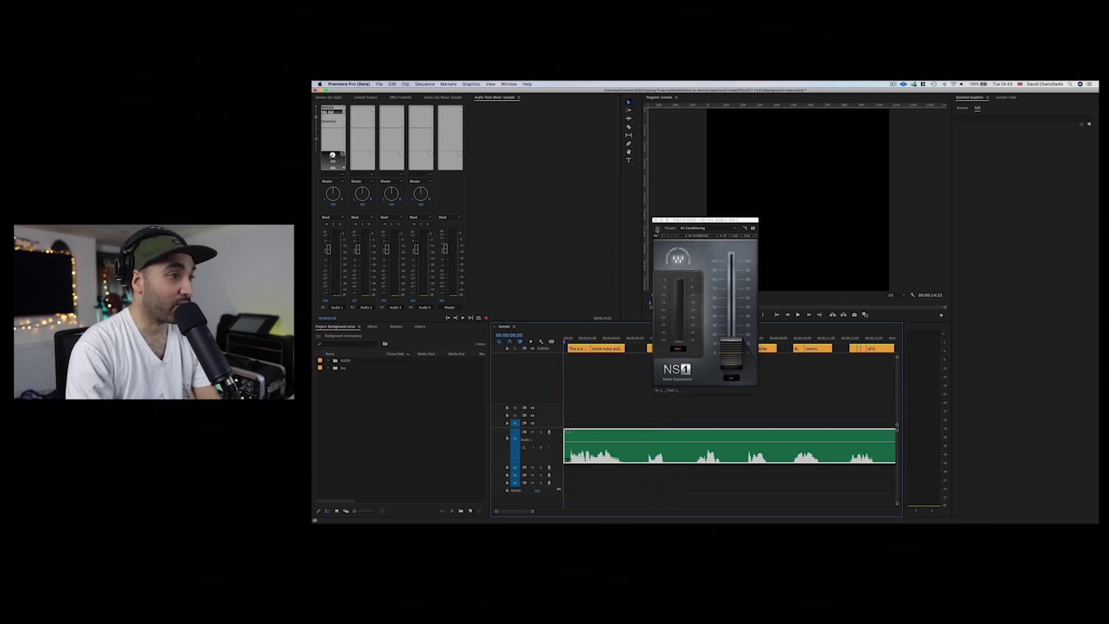
Play the voice with NS1 again and raise its suppression to about 20.
{"action": "left_click", "coordinate": [657, 230]}
{"action": "key", "text": "space"}
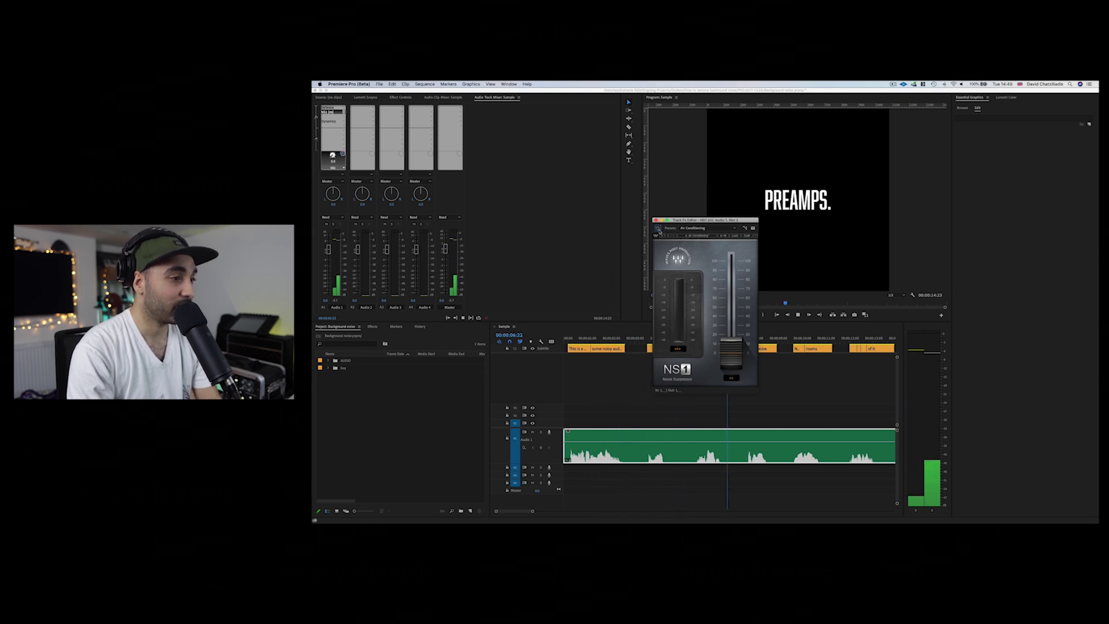
{"action": "key", "text": "space"}
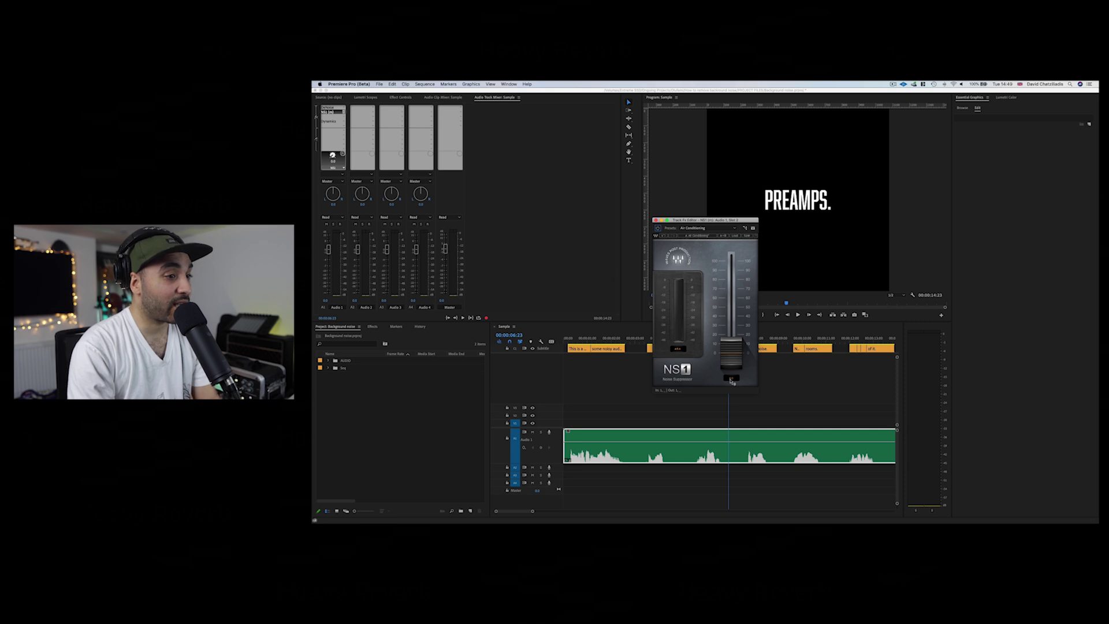
{"action": "mouse_move", "coordinate": [732, 380]}
{"action": "left_mouse_down"}
{"action": "mouse_move", "coordinate": [734, 357]}
{"action": "mouse_move", "coordinate": [733, 366]}
{"action": "left_mouse_up"}
Close the NS1 editor and insert AU > iZotope > RX Voice De-noise in Audio 1's second effect slot.
{"action": "left_click", "coordinate": [657, 220]}
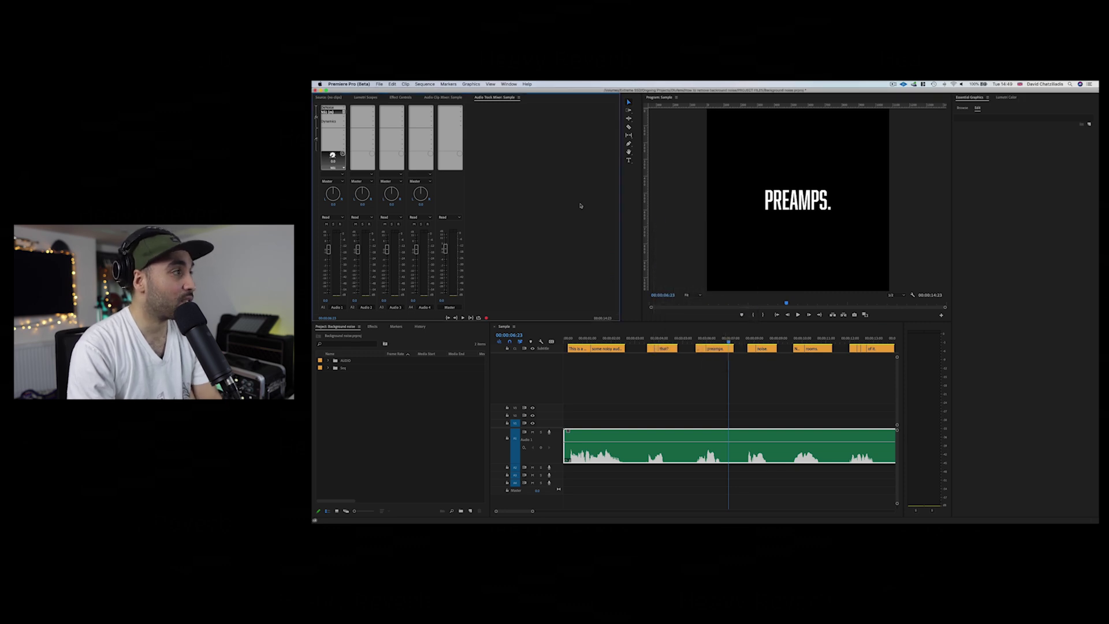
{"action": "left_click", "coordinate": [340, 118]}
{"action": "mouse_move", "coordinate": [369, 190]}
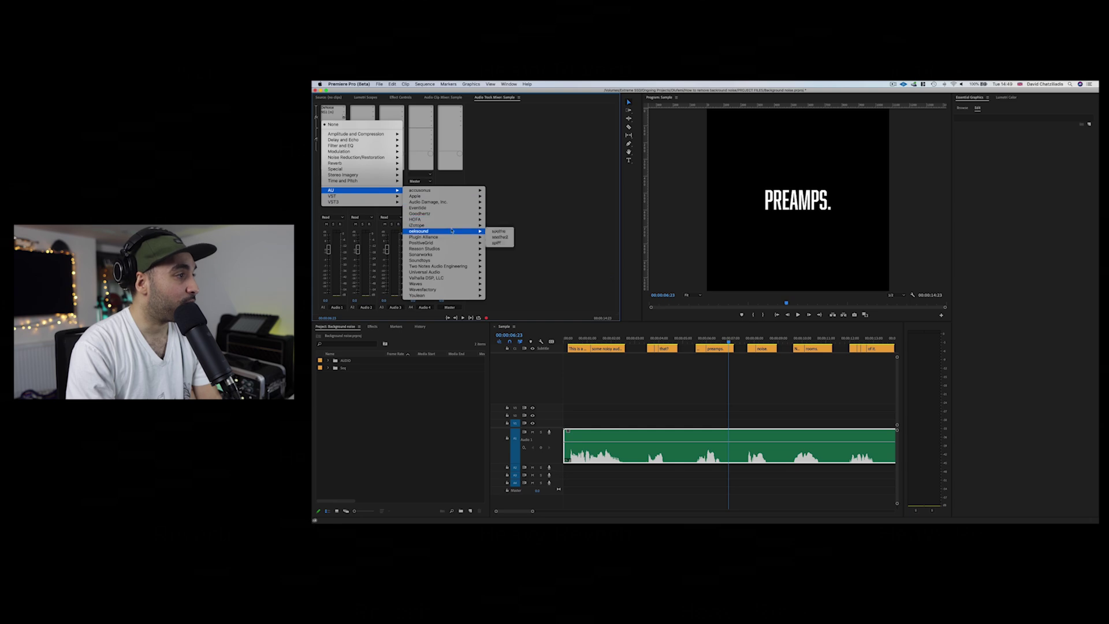
{"action": "mouse_move", "coordinate": [456, 226]}
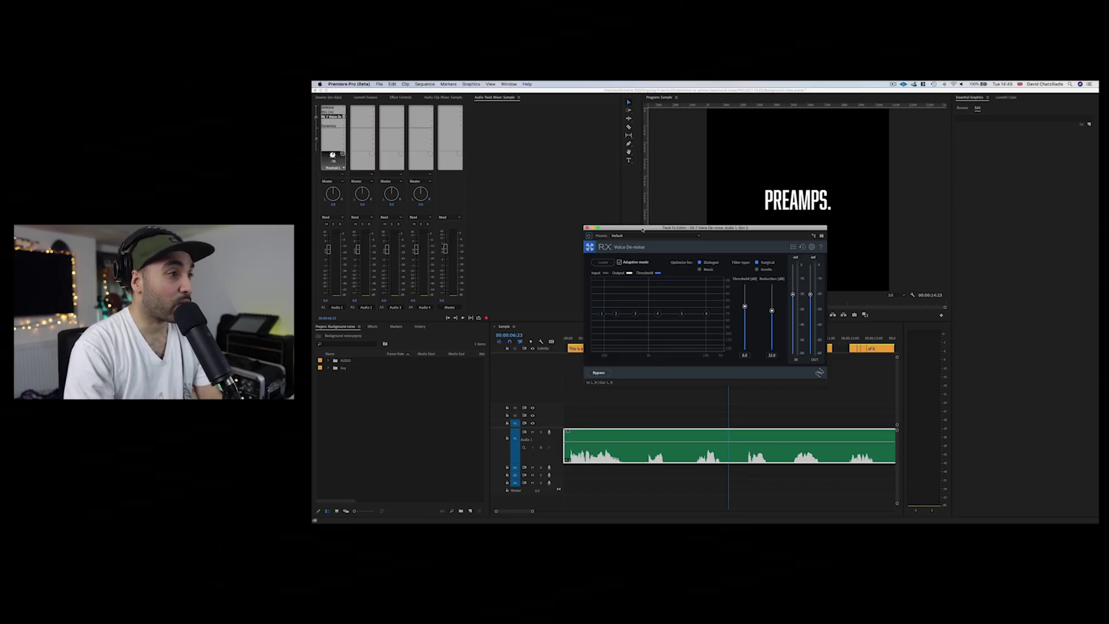
{"action": "left_click_drag", "start_coordinate": [642, 230], "coordinate": [619, 125]}
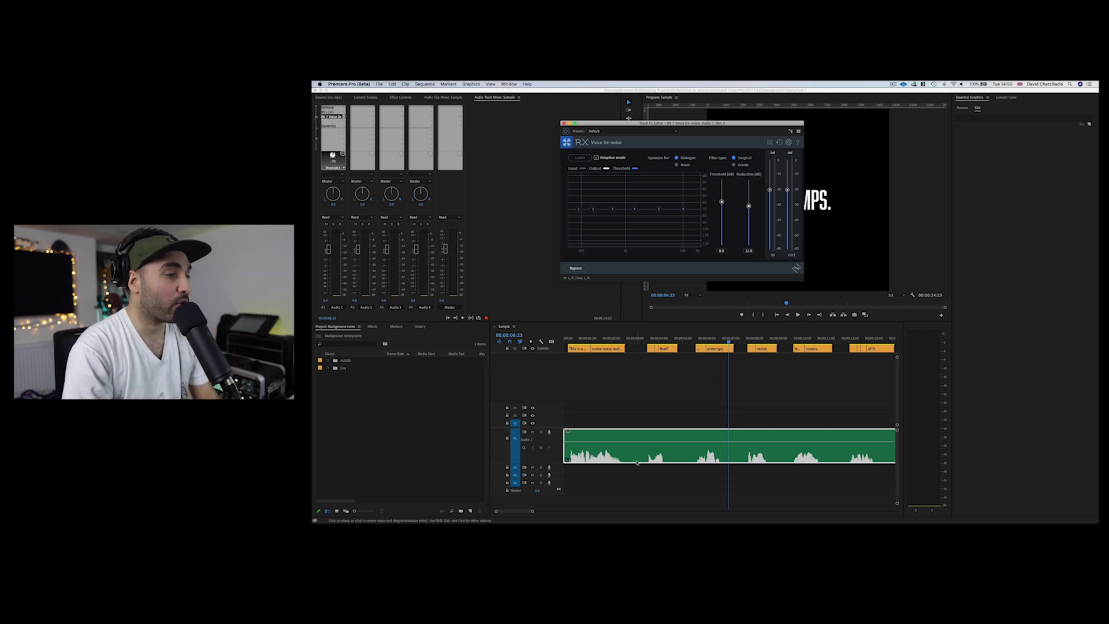
Turn off Adaptive mode in RX Voice De-noise and have it learn the noise while playing from 00:00:02:14.
{"action": "left_click", "coordinate": [624, 341]}
{"action": "key", "text": "space"}
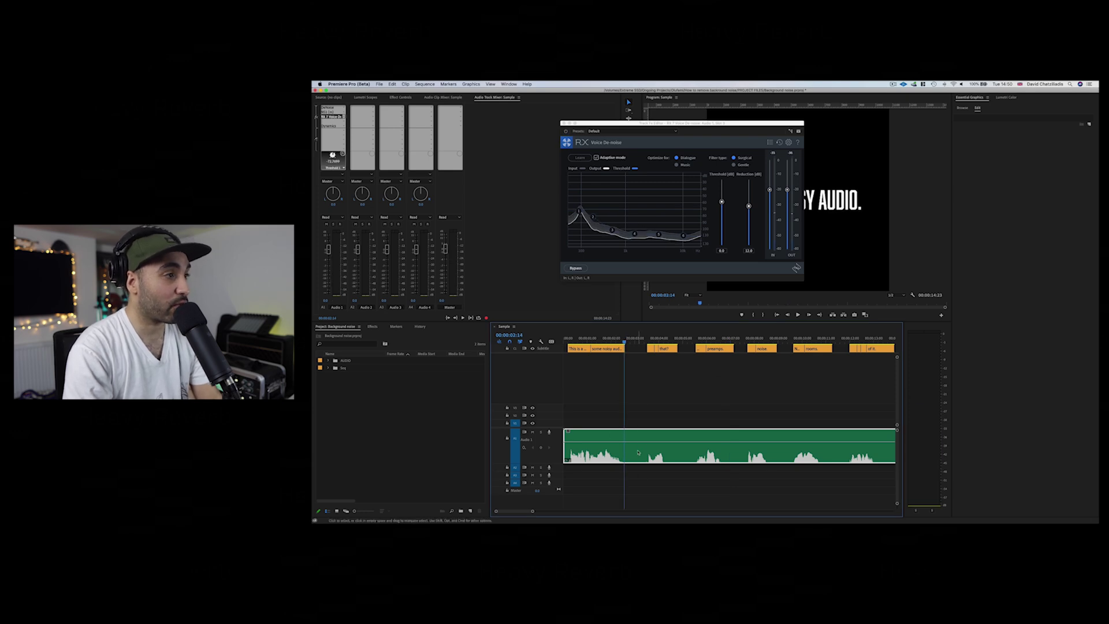
{"action": "left_click", "coordinate": [596, 157]}
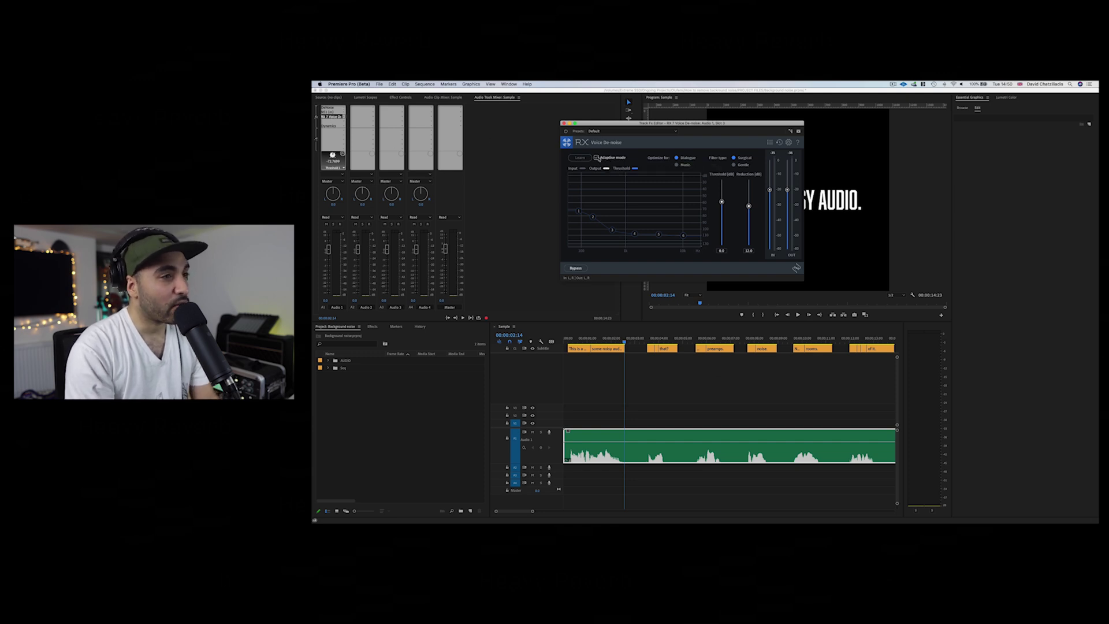
{"action": "left_click", "coordinate": [597, 158]}
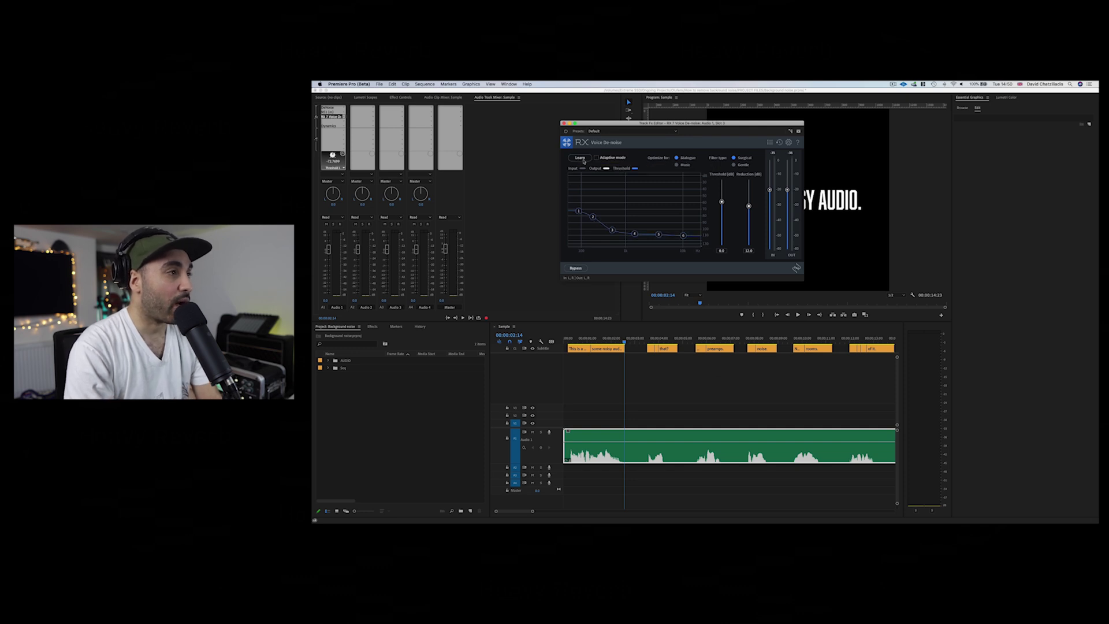
{"action": "left_click", "coordinate": [581, 157]}
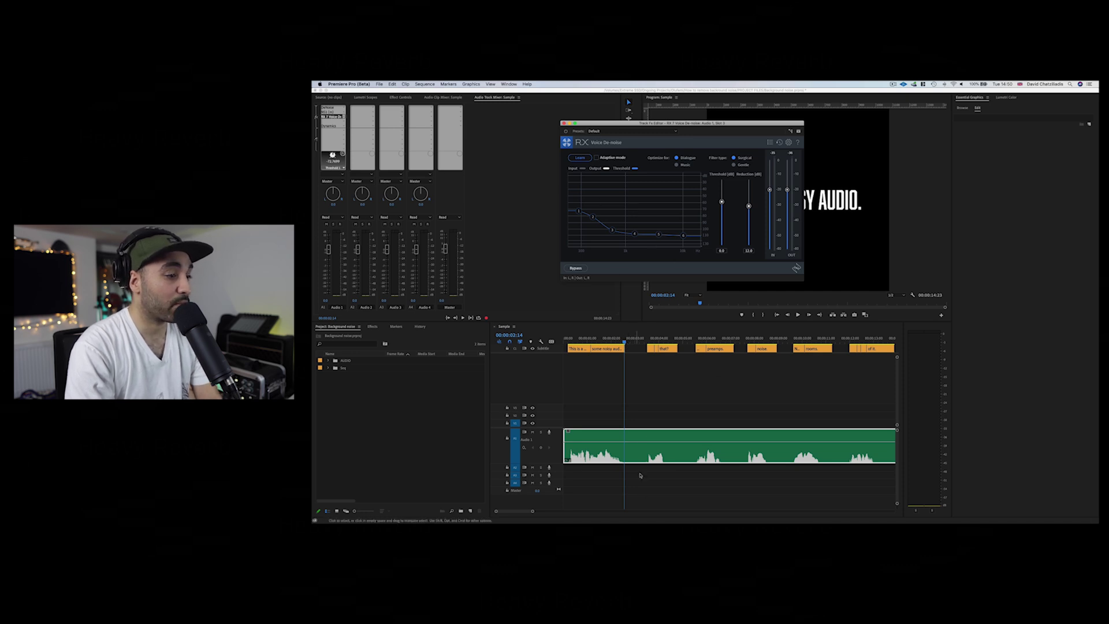
{"action": "key", "text": "space"}
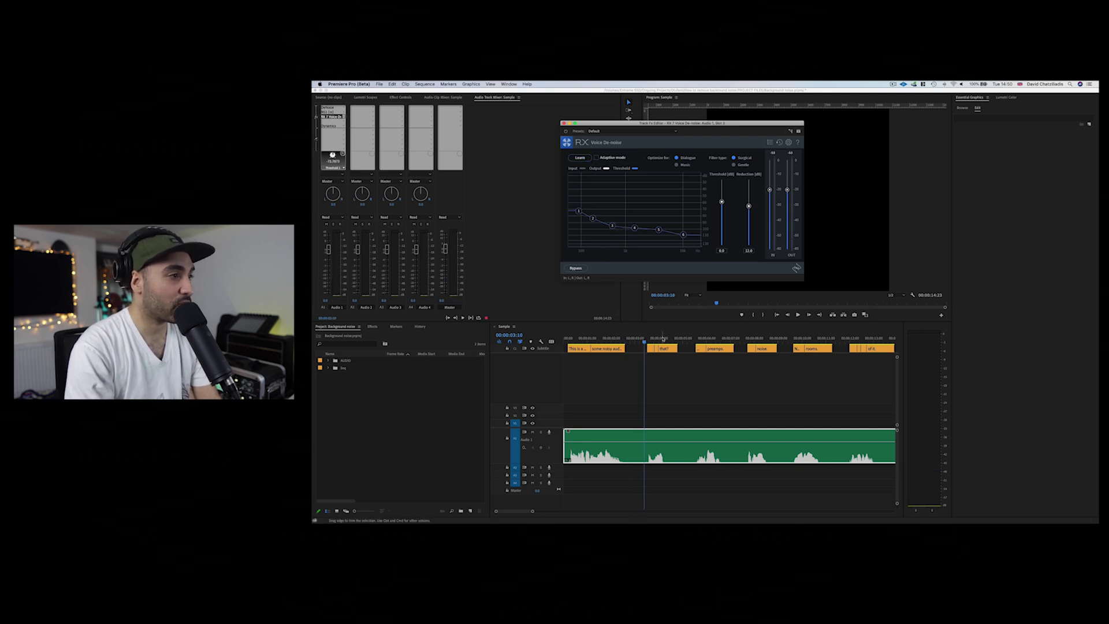
Raise the RX Voice De-noise threshold to 1.9 and audition the voice track from the start.
{"action": "key", "text": "Home"}
{"action": "left_click", "coordinate": [535, 340]}
{"action": "key", "text": "space"}
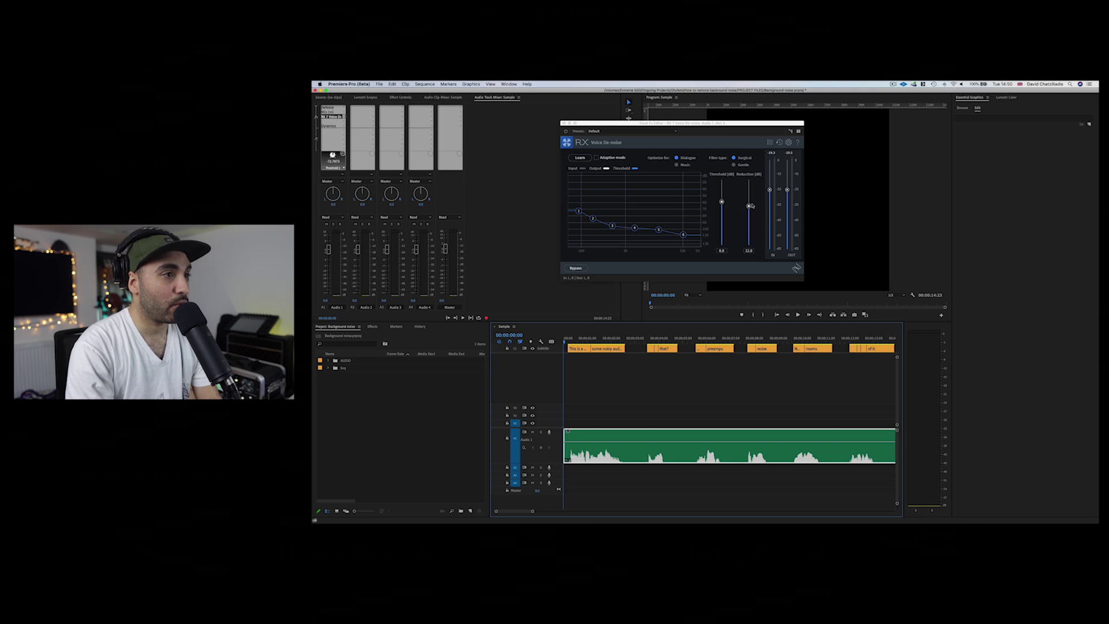
{"action": "left_click_drag", "start_coordinate": [721, 201], "coordinate": [721, 197]}
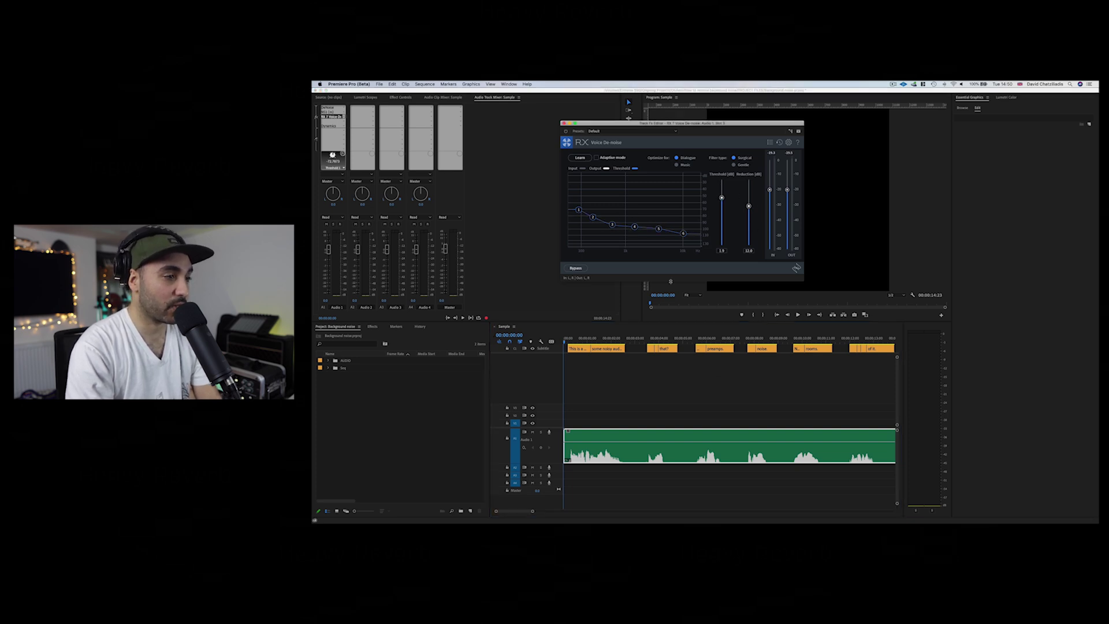
{"action": "left_click", "coordinate": [594, 338]}
{"action": "key", "text": "space"}
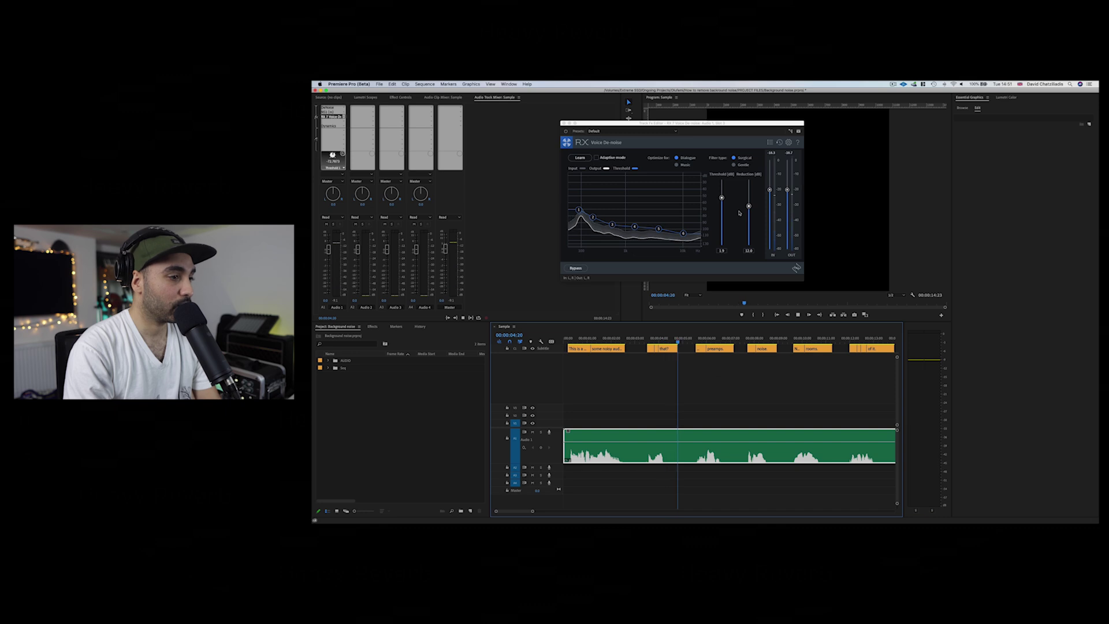
Lower the noise reduction amount to 1.5 and replay the voice from the start with the new settings.
{"action": "left_click_drag", "start_coordinate": [727, 340], "coordinate": [564, 340]}
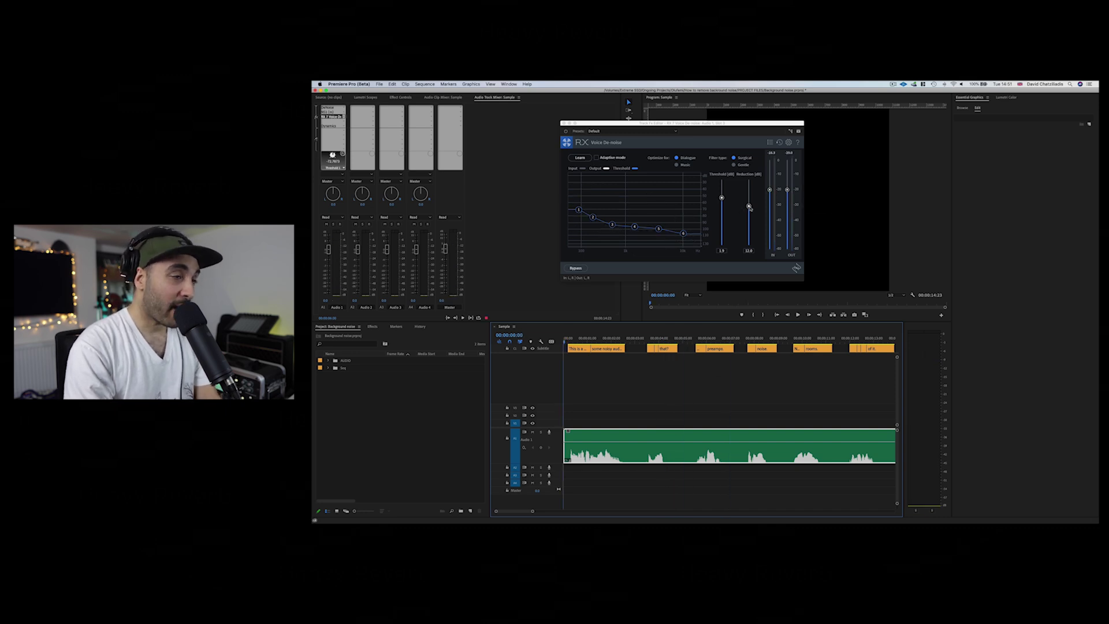
{"action": "left_click_drag", "start_coordinate": [749, 207], "coordinate": [721, 191]}
{"action": "key", "text": "space"}
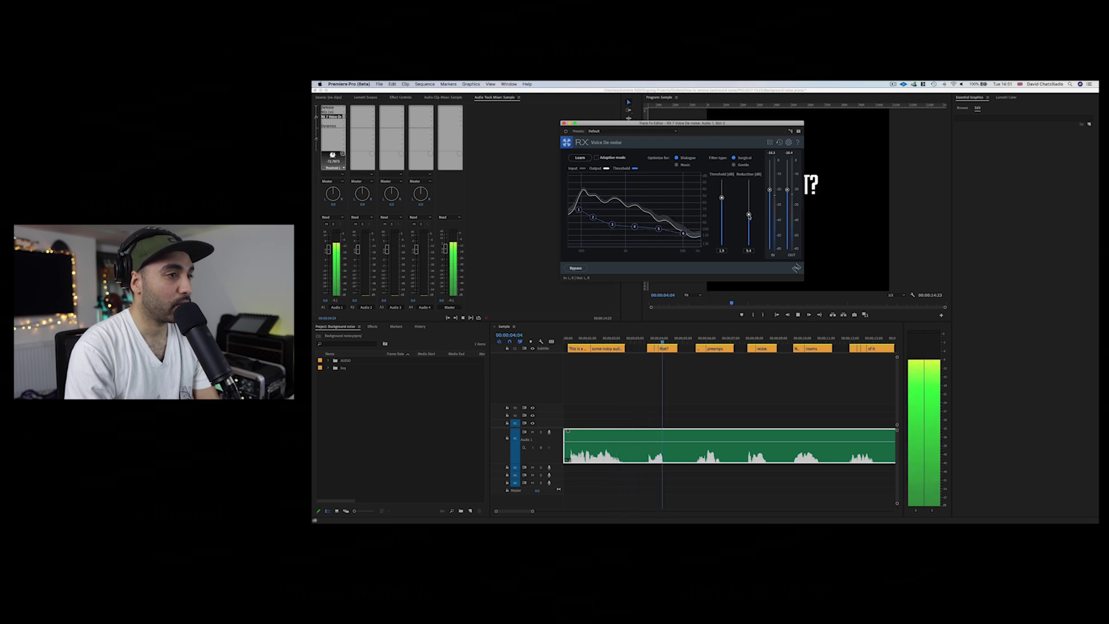
{"action": "left_click", "coordinate": [617, 339]}
{"action": "key", "text": "space"}
{"action": "key", "text": "Home"}
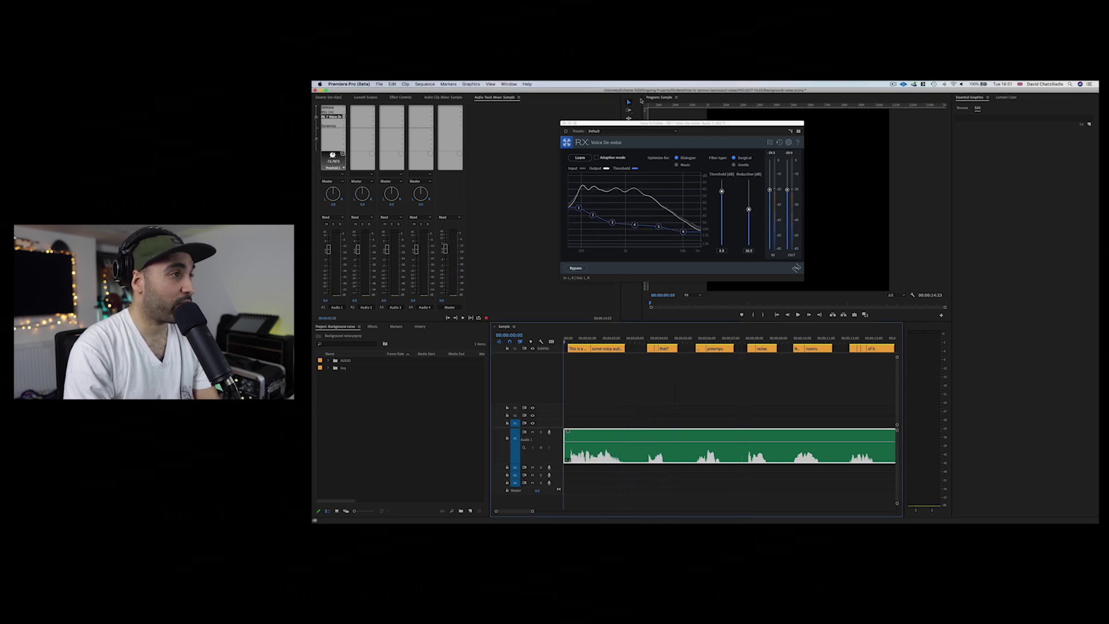
{"action": "left_click", "coordinate": [565, 132]}
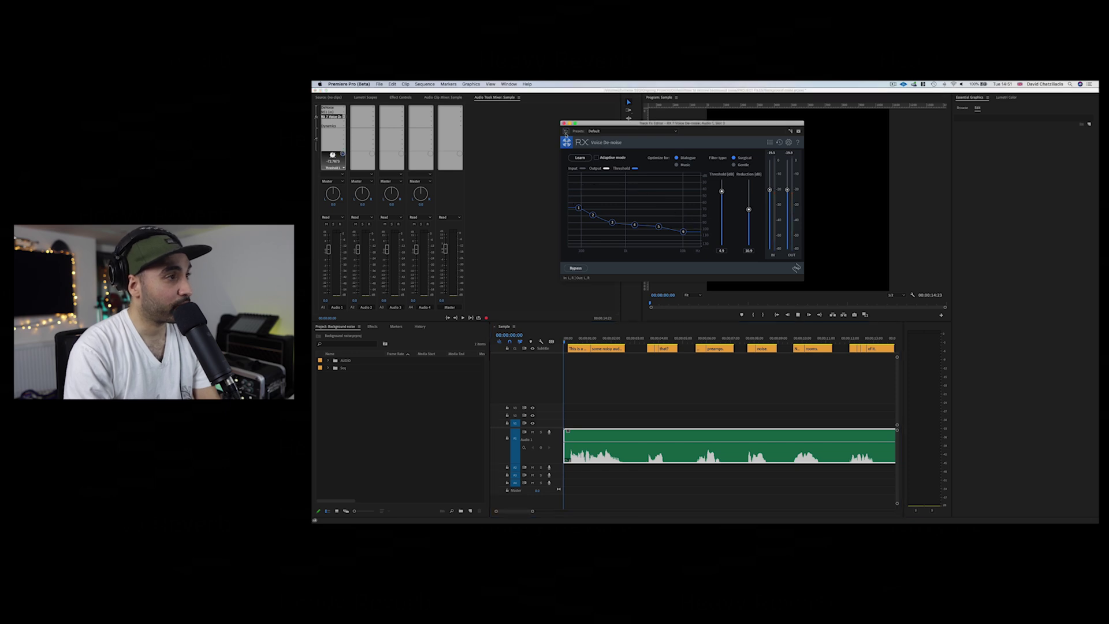
{"action": "key", "text": "space"}
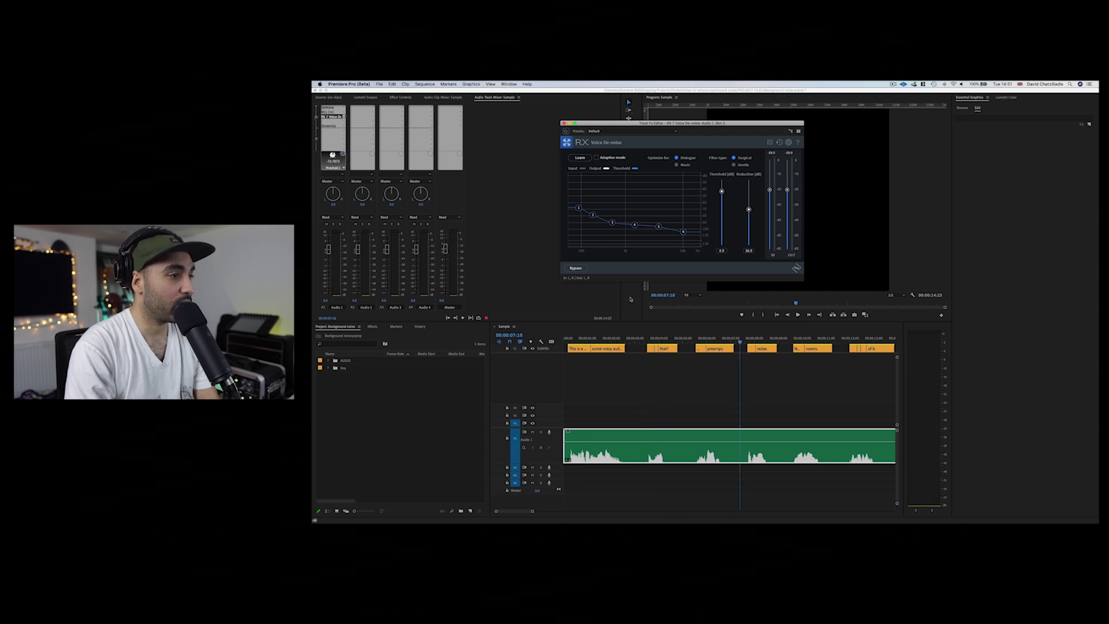
Replay the cleaned voice from the start, then park the playhead at 00:00:09:11 and select the NS1 effect.
{"action": "left_click", "coordinate": [541, 333]}
{"action": "key", "text": "Home"}
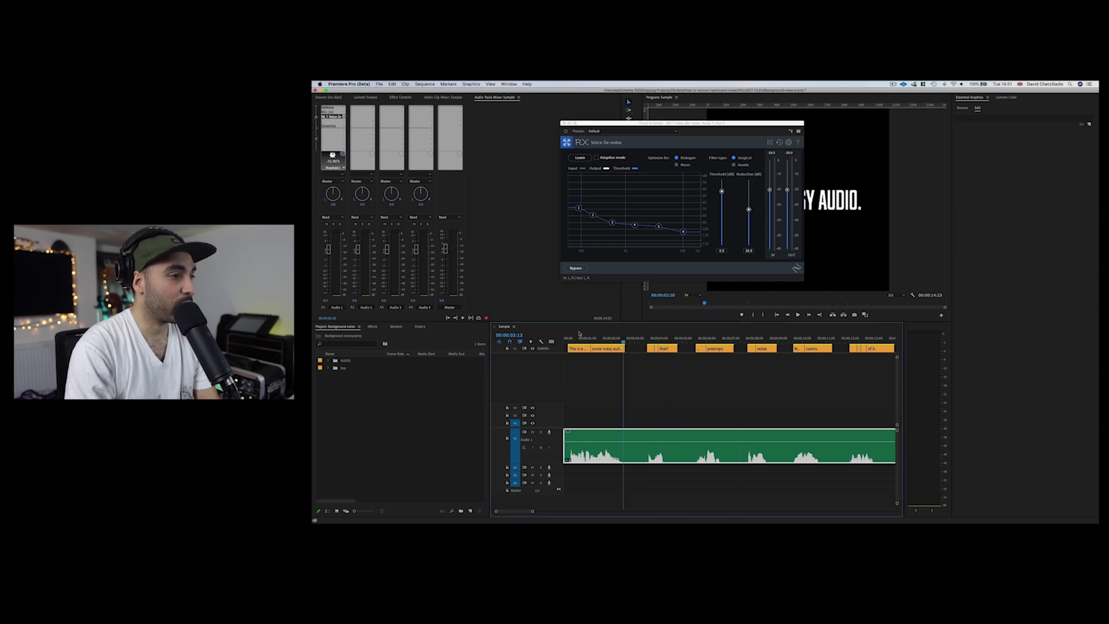
{"action": "key", "text": "space"}
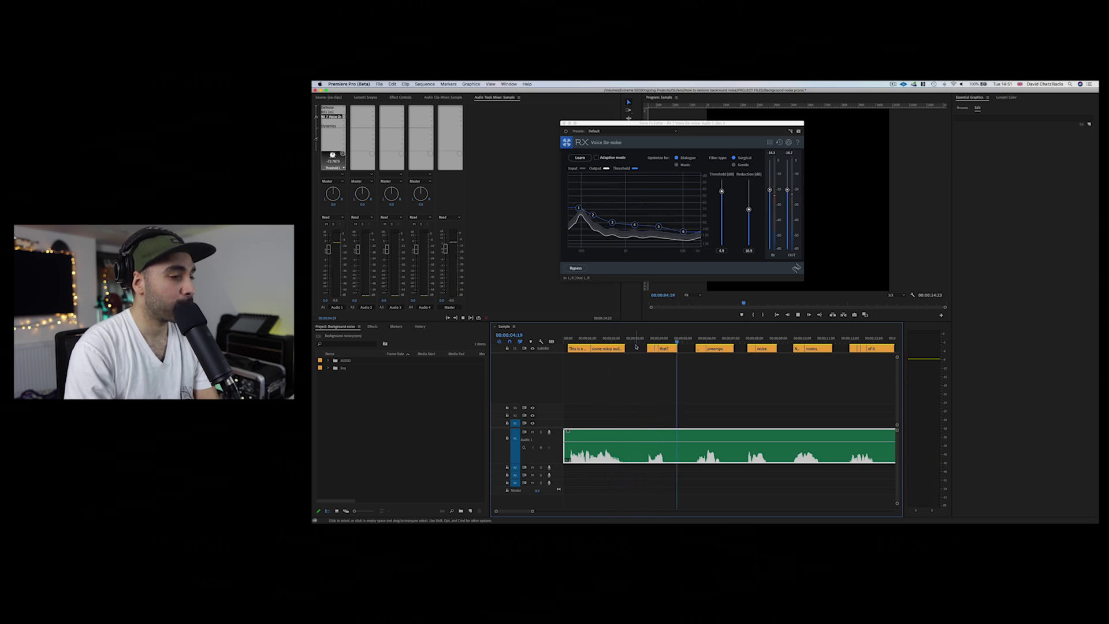
{"action": "left_click", "coordinate": [836, 302]}
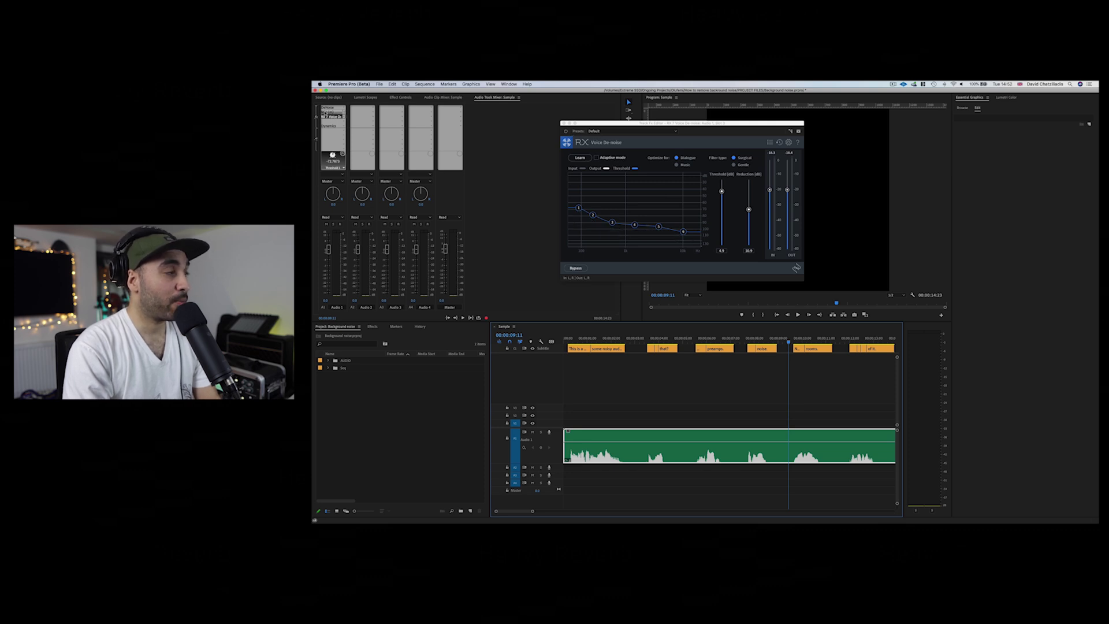
{"action": "left_click", "coordinate": [328, 112]}
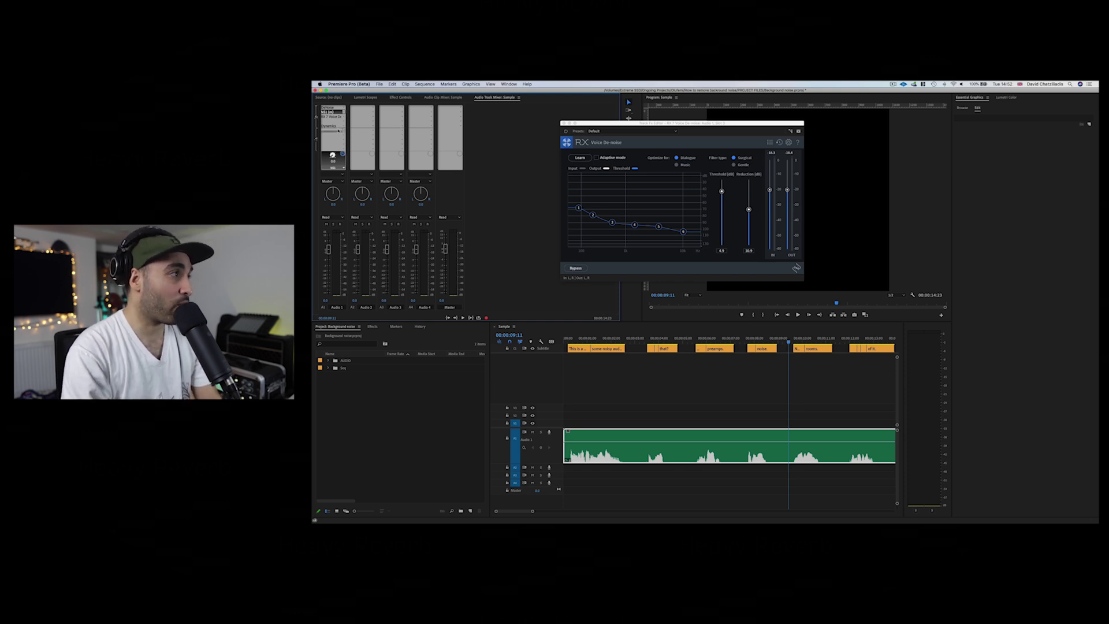
Bring the RX Voice De-noise editor window to the front.
{"action": "left_click", "coordinate": [567, 124]}
Close Voice De-noise, insert AU > iZotope > RX 7 Spectral De-noise on Audio 1, and move its editor higher.
{"action": "left_click", "coordinate": [565, 124]}
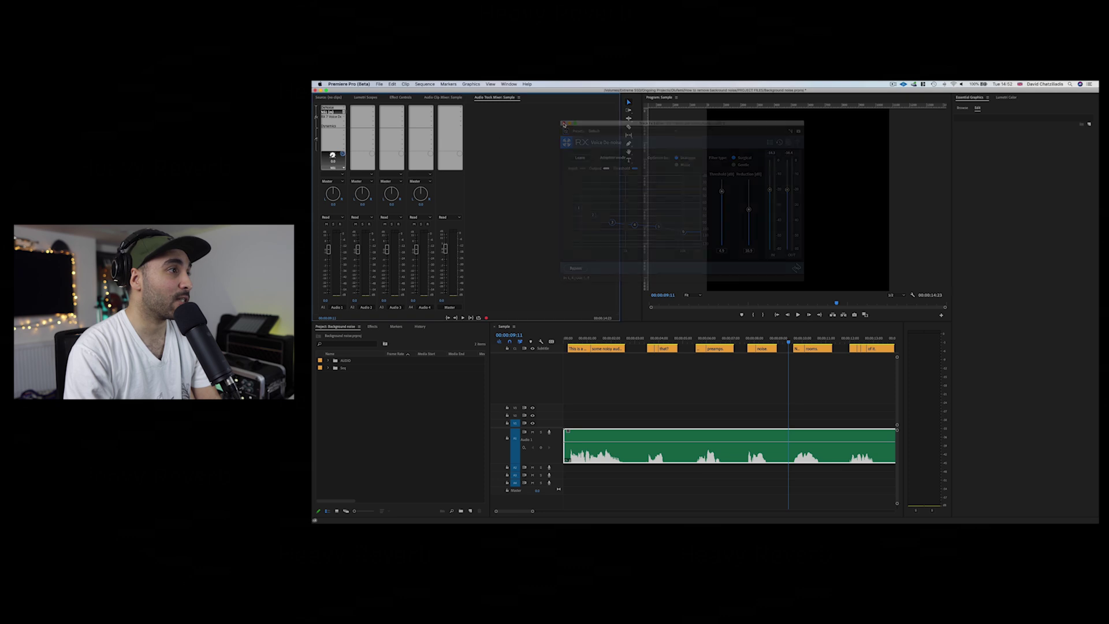
{"action": "left_click", "coordinate": [333, 121]}
{"action": "mouse_move", "coordinate": [352, 194]}
{"action": "mouse_move", "coordinate": [443, 248]}
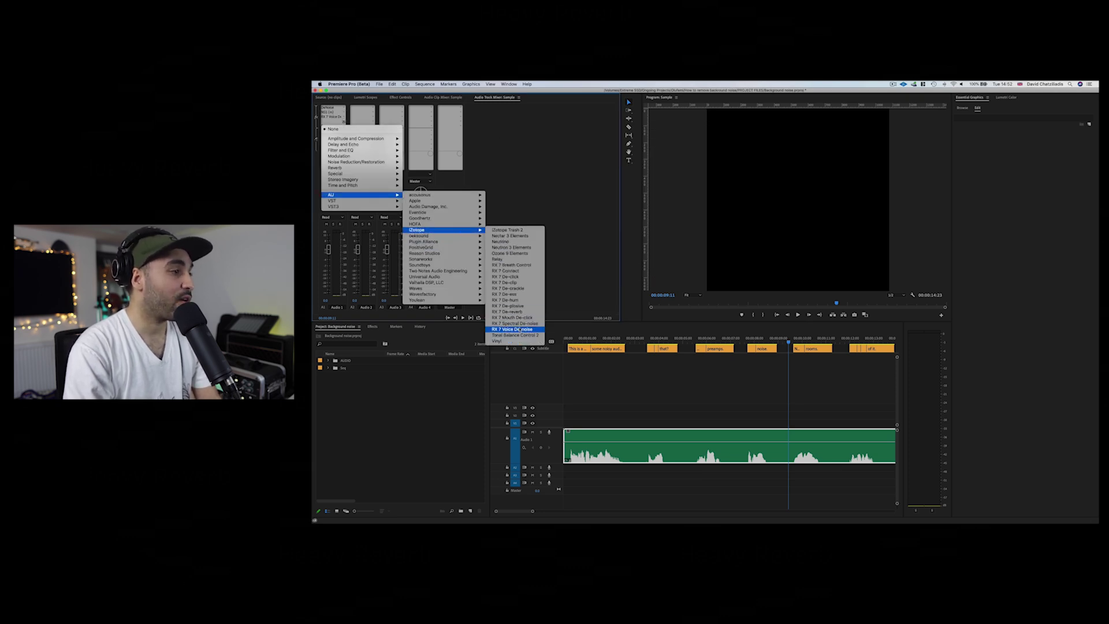
{"action": "left_click", "coordinate": [524, 324]}
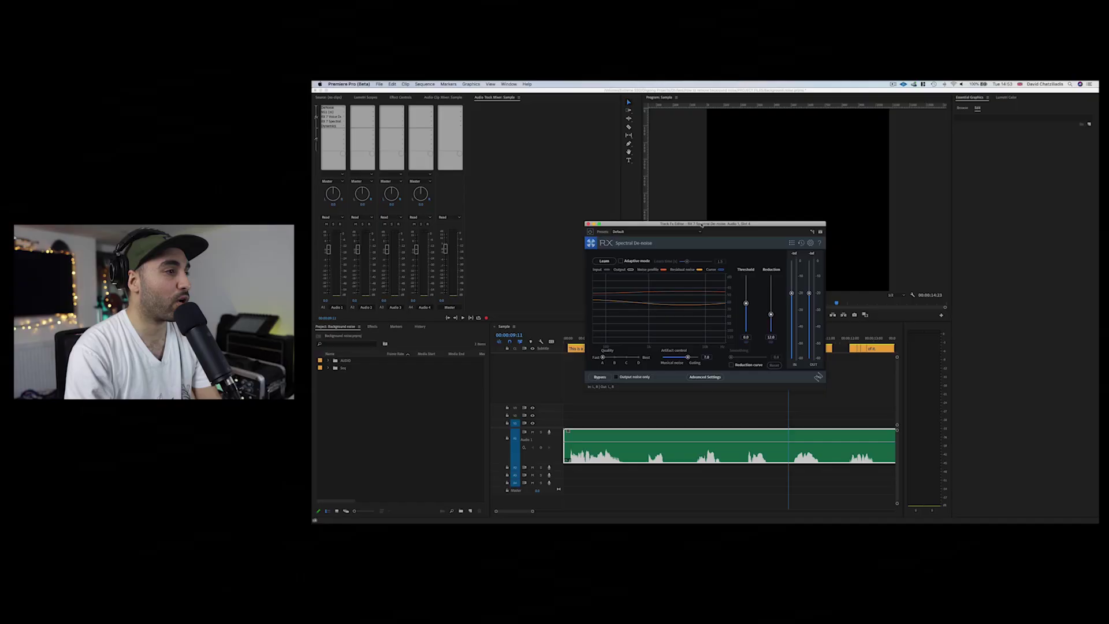
{"action": "left_click_drag", "start_coordinate": [703, 225], "coordinate": [706, 155]}
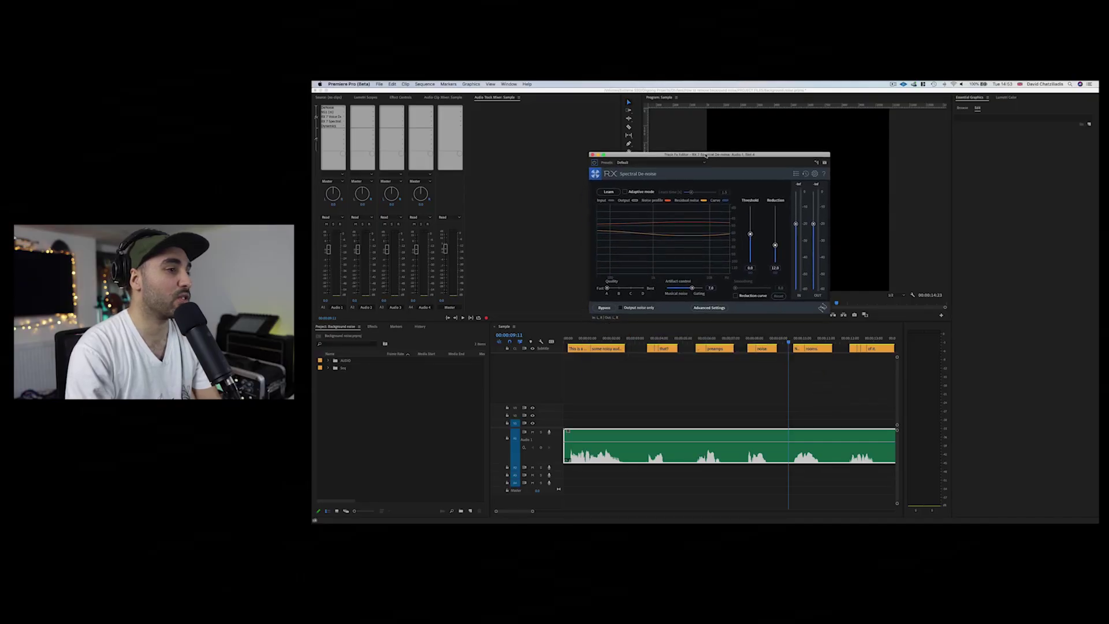
Play the voice clip from about two seconds in, select the RX and Dynamics effects, and park near the quiet end.
{"action": "left_click", "coordinate": [628, 338]}
{"action": "key", "text": "space"}
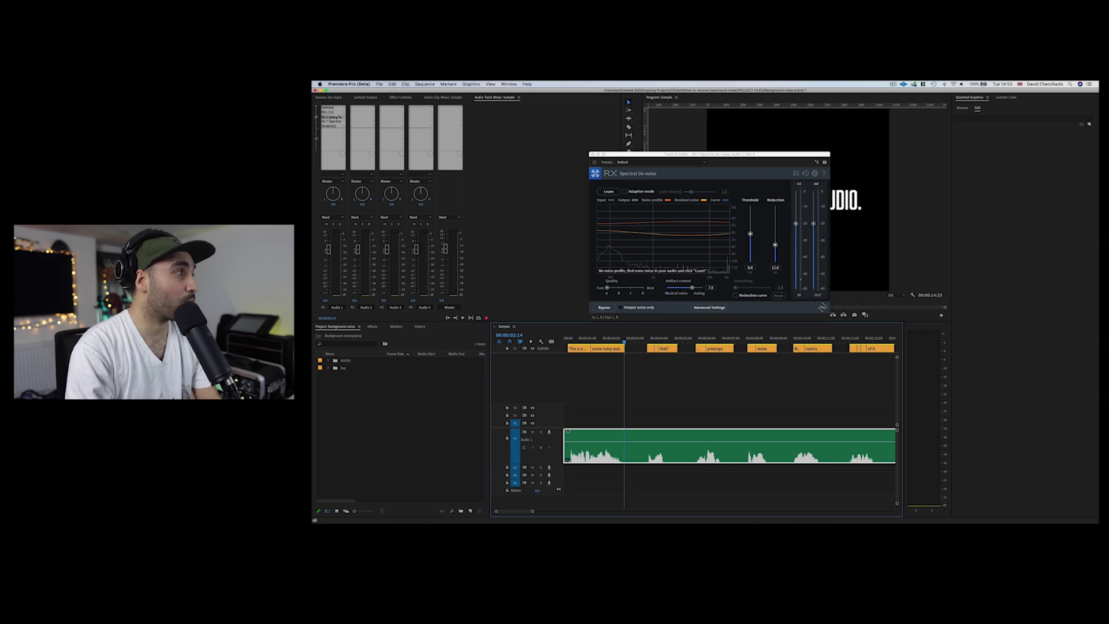
{"action": "left_click", "coordinate": [334, 112]}
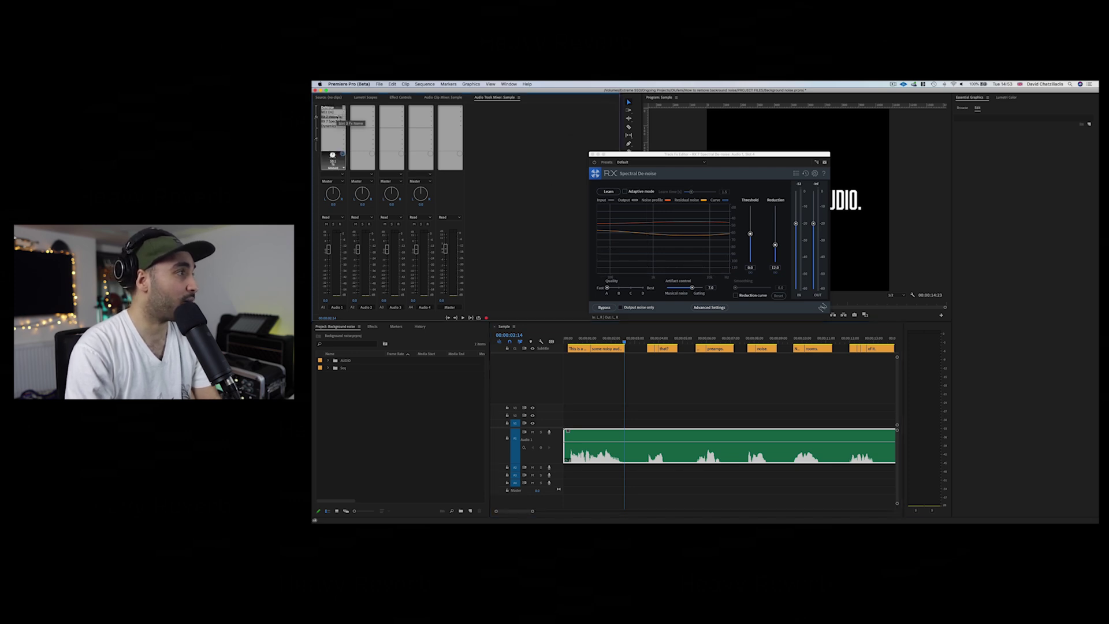
{"action": "left_click", "coordinate": [337, 127]}
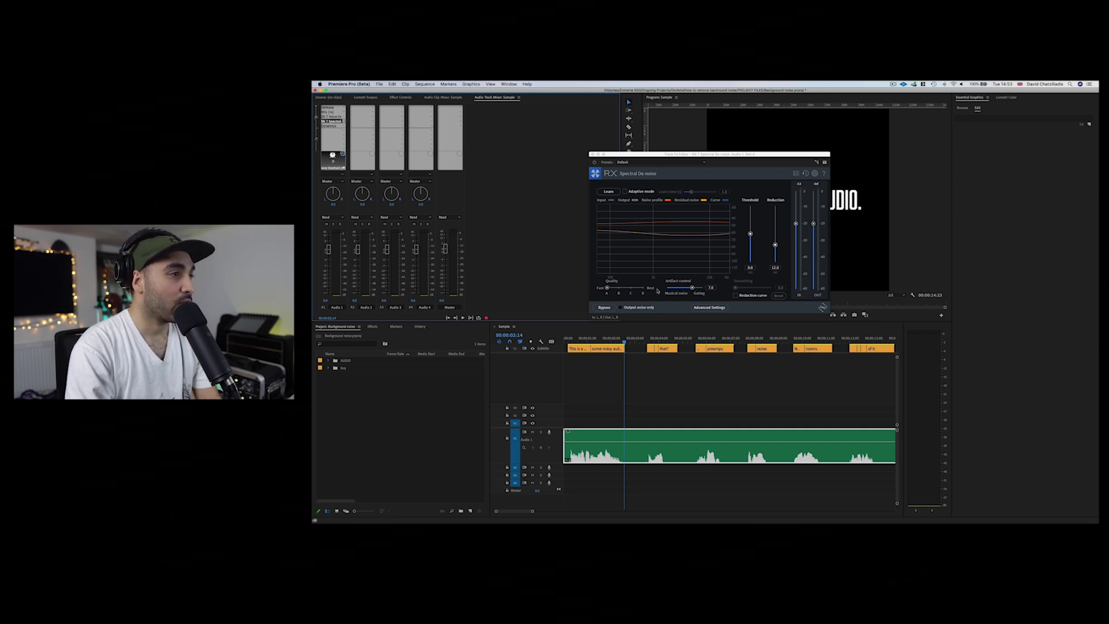
{"action": "left_click", "coordinate": [634, 341]}
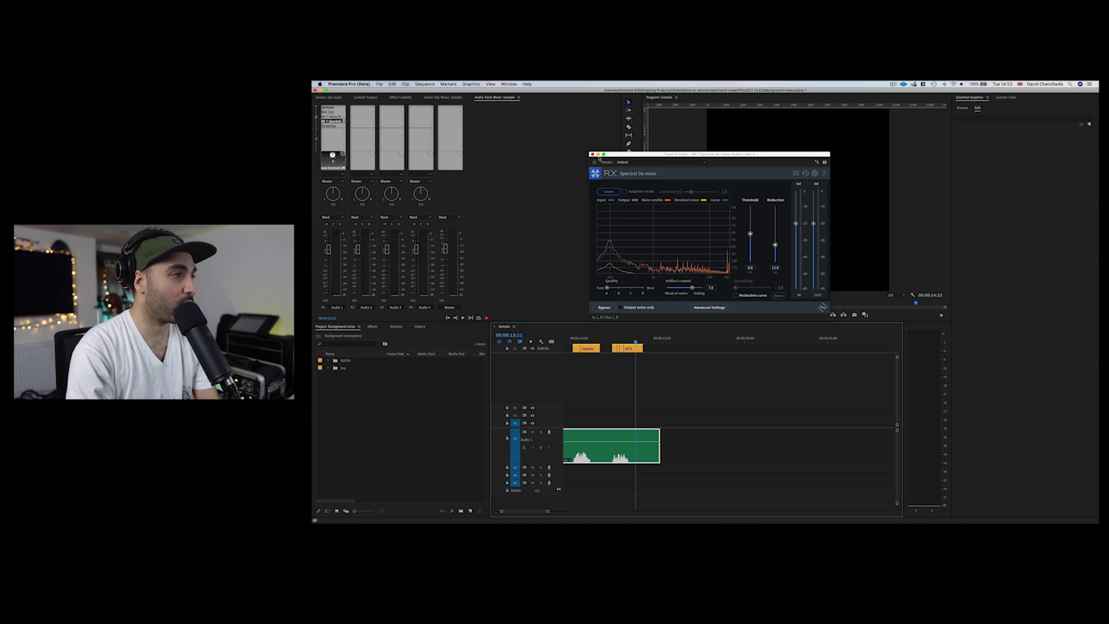
Have Spectral De-noise learn the noise profile, fit the sequence in the timeline, and briefly replay from the start.
{"action": "left_click", "coordinate": [609, 191]}
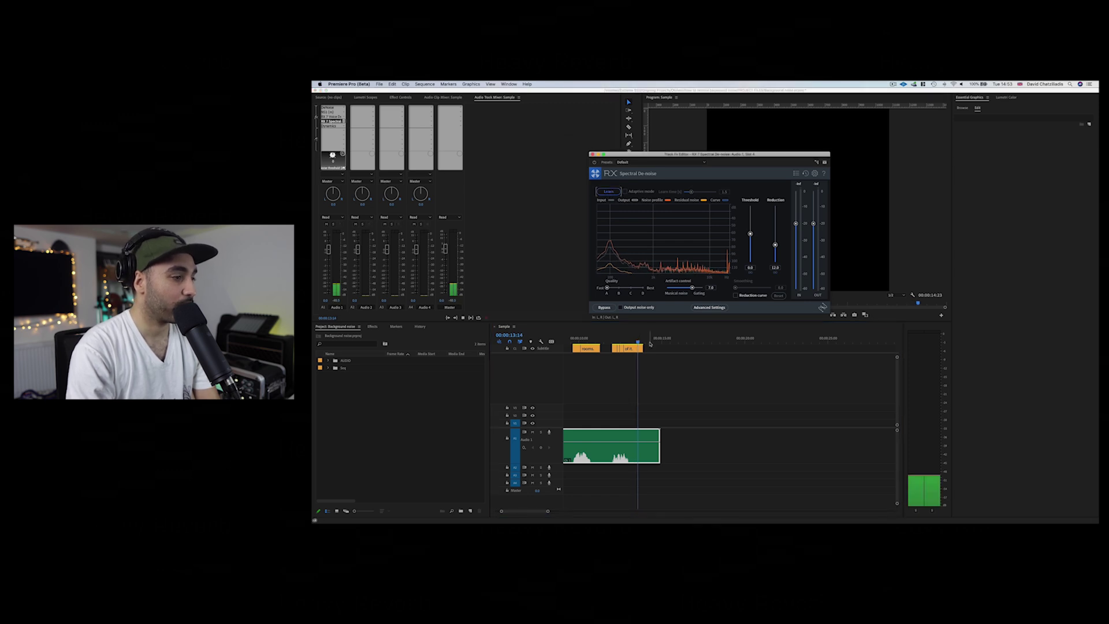
{"action": "left_click", "coordinate": [683, 400]}
{"action": "key", "text": "backslash"}
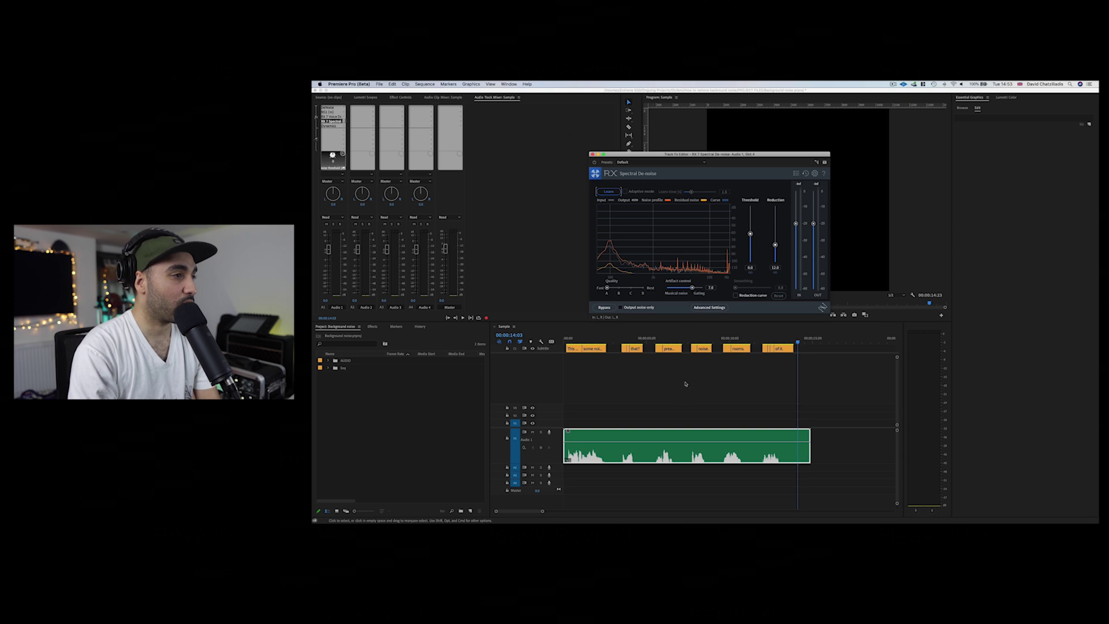
{"action": "left_click", "coordinate": [592, 321]}
{"action": "key", "text": "Home"}
{"action": "key", "text": "space"}
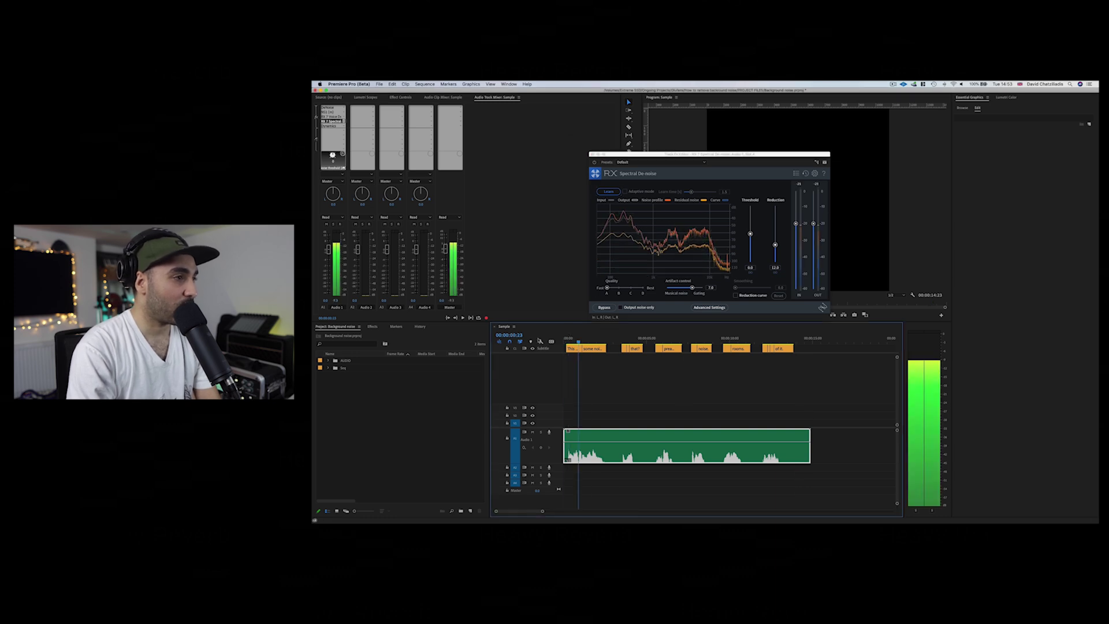
{"action": "key", "text": "space"}
{"action": "key", "text": "Home"}
Nudge the Spectral De-noise threshold slightly up, check the advanced settings, and scrub near the clip's end.
{"action": "left_click", "coordinate": [751, 234]}
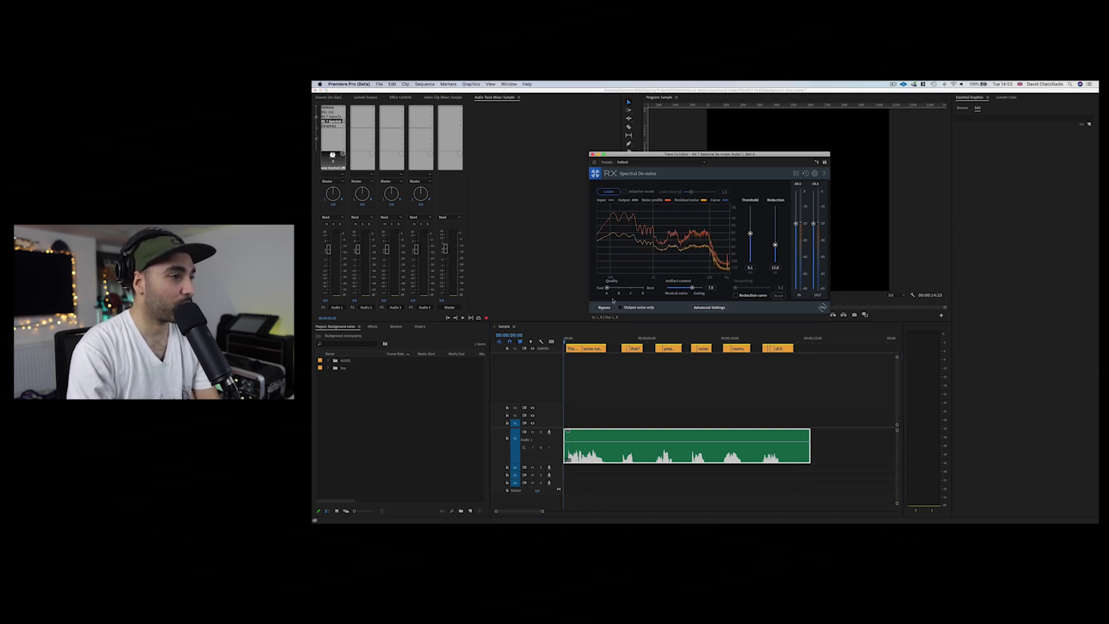
{"action": "left_click", "coordinate": [710, 307]}
{"action": "left_click", "coordinate": [712, 308]}
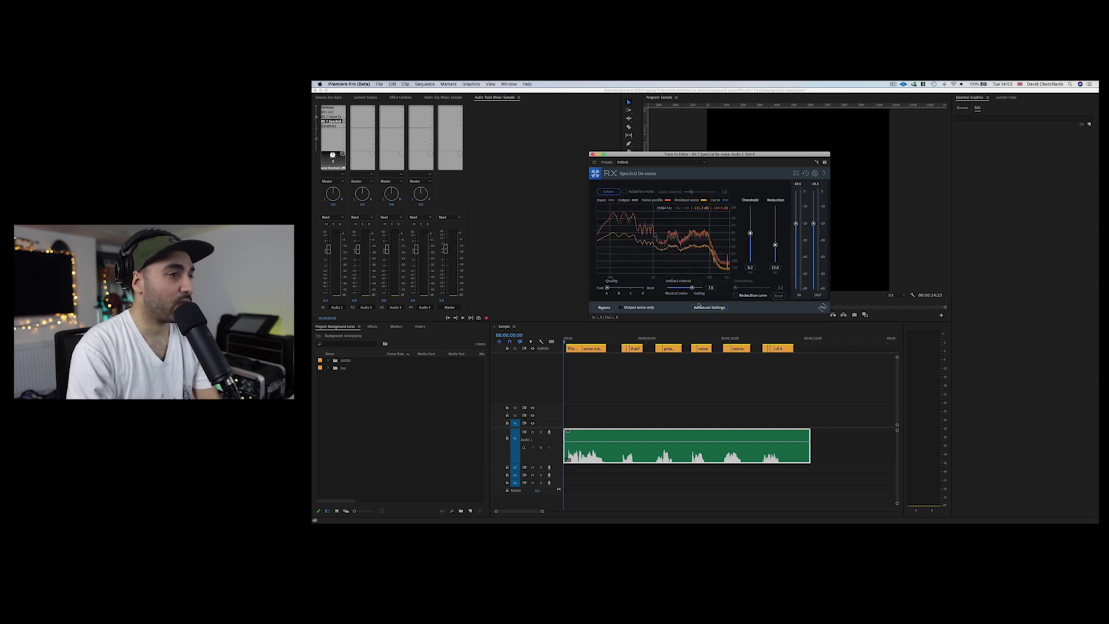
{"action": "scroll", "coordinate": [612, 359], "scroll_direction": "up", "scroll_amount": 3}
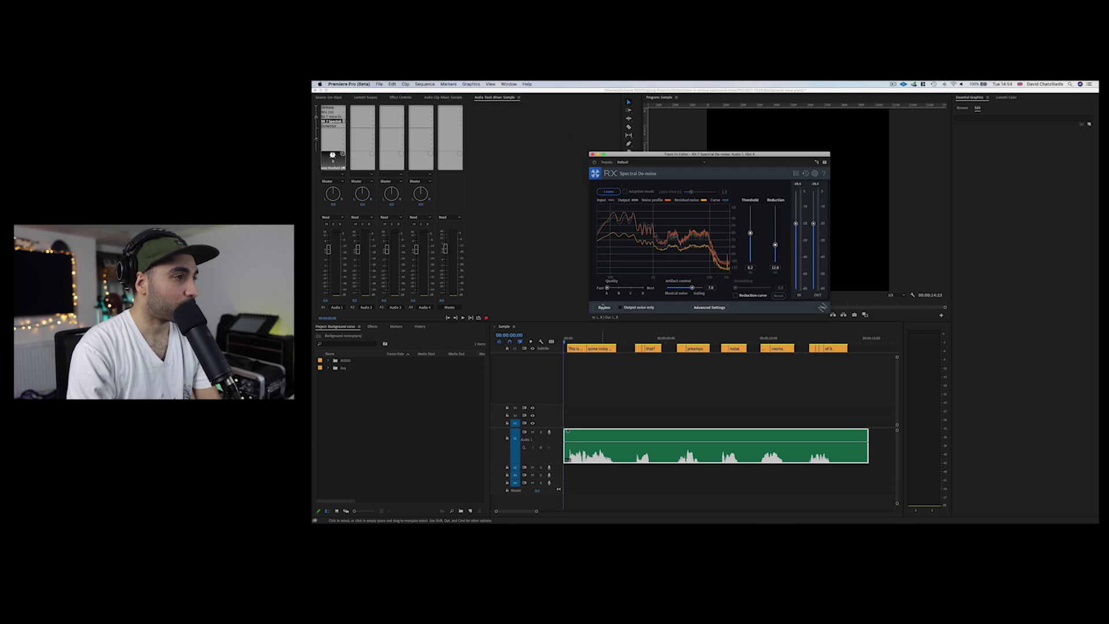
{"action": "left_click_drag", "start_coordinate": [829, 340], "coordinate": [831, 341]}
{"action": "key", "text": "Home"}
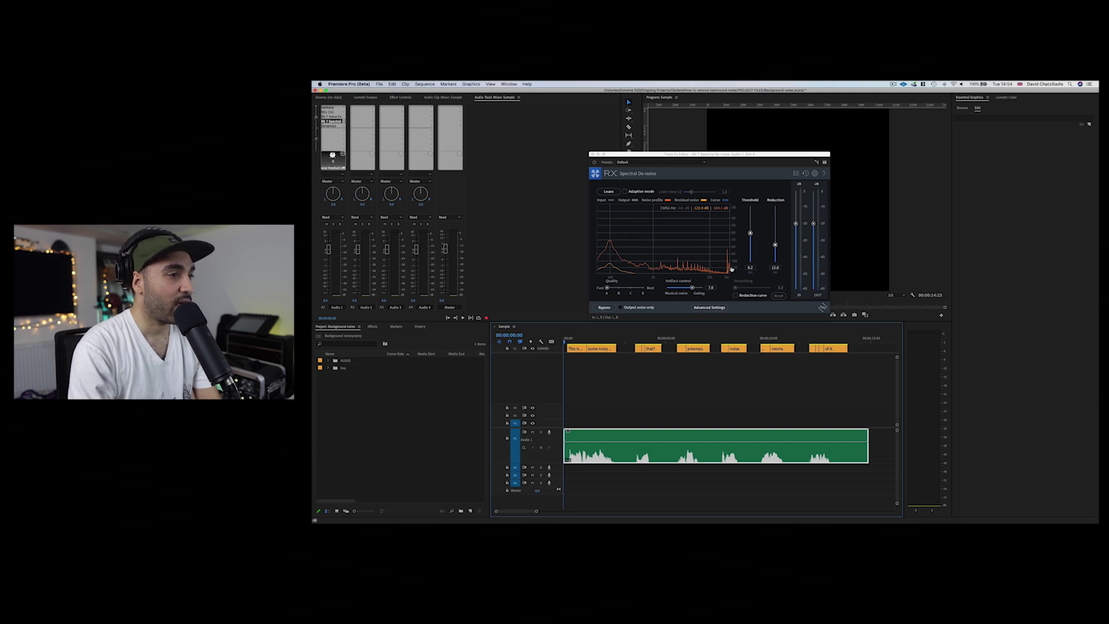
{"action": "double_click", "coordinate": [333, 116]}
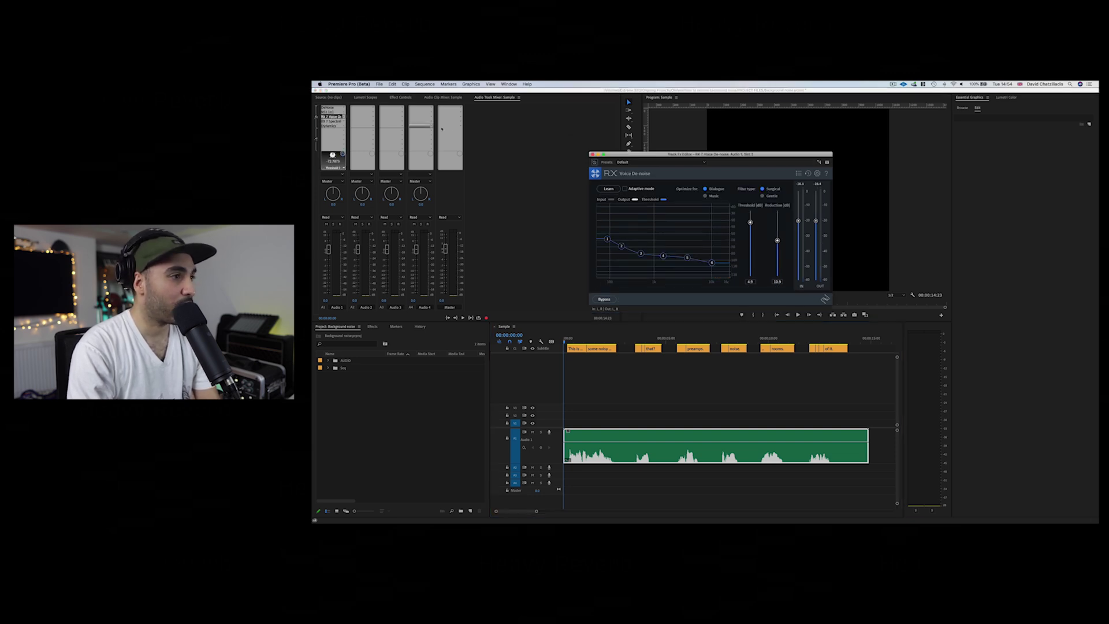
{"action": "left_click_drag", "start_coordinate": [635, 156], "coordinate": [805, 165]}
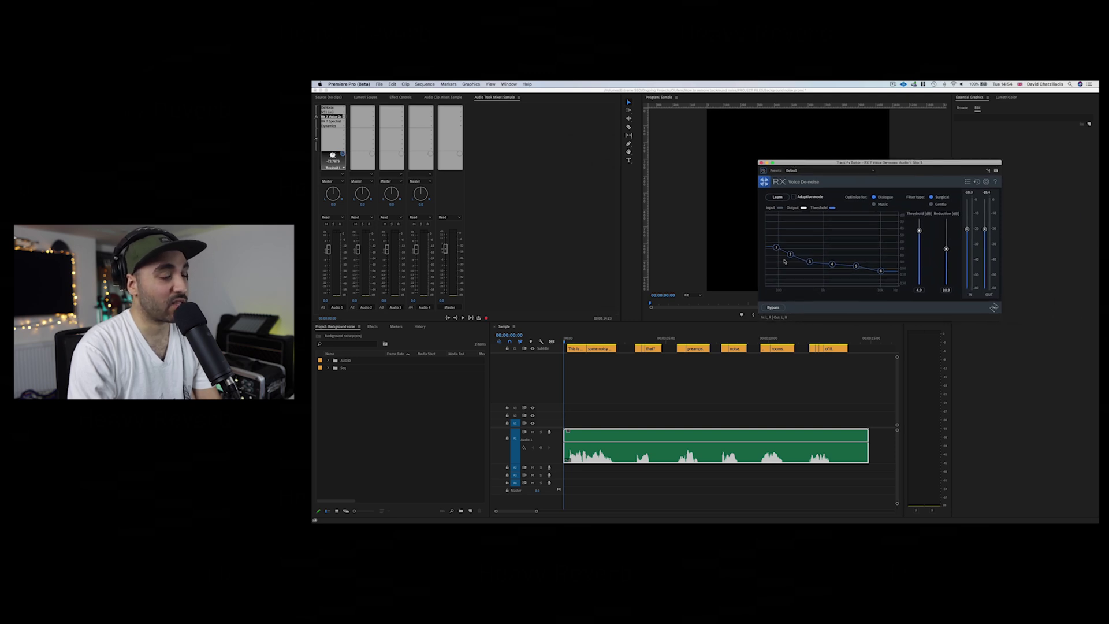
{"action": "left_click", "coordinate": [760, 163]}
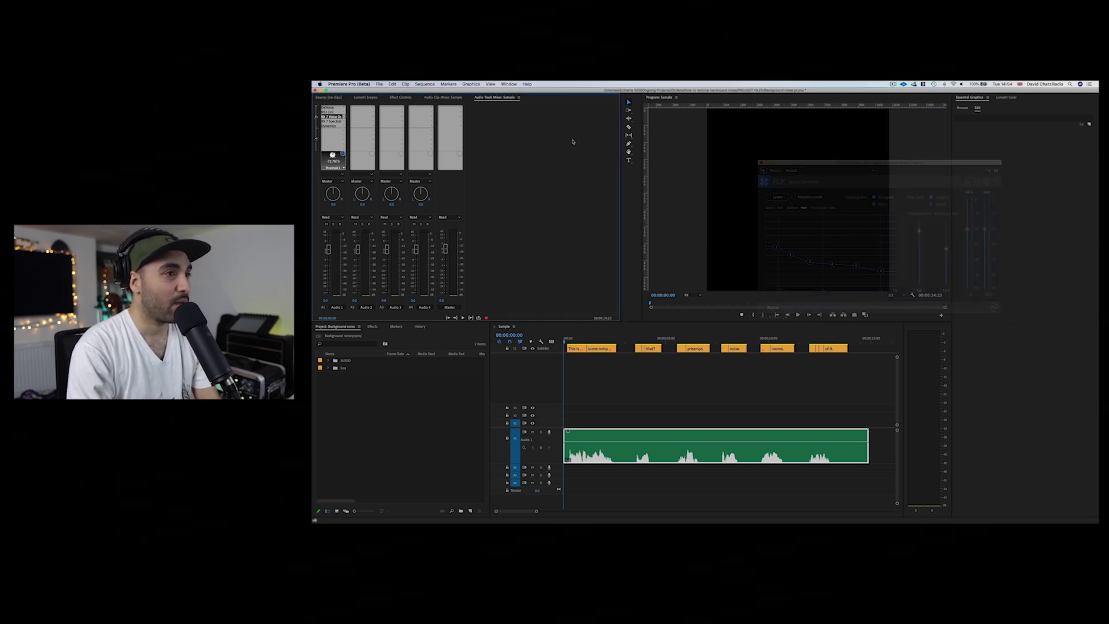
{"action": "double_click", "coordinate": [334, 122]}
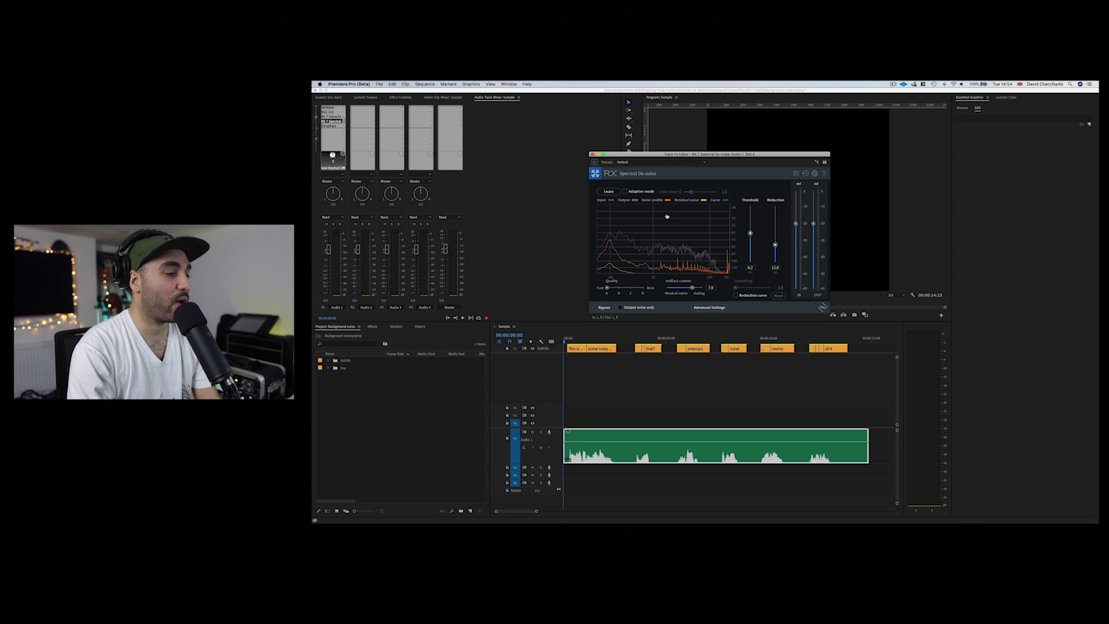
Lower the Spectral De-noise threshold to about 1.6 while the voice plays back.
{"action": "left_click_drag", "start_coordinate": [622, 158], "coordinate": [619, 157]}
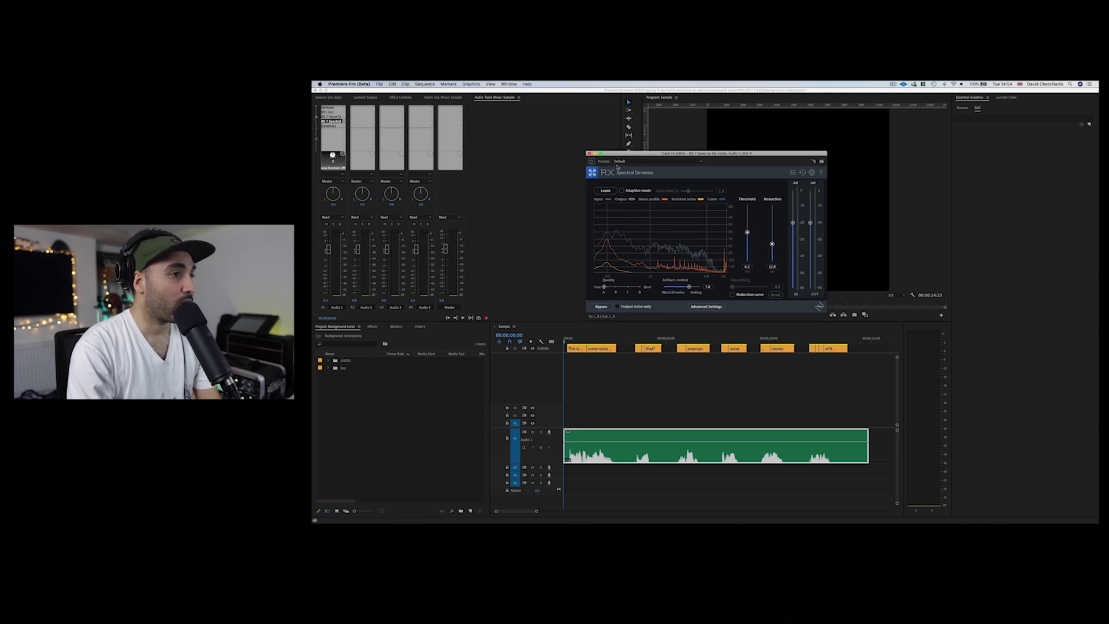
{"action": "left_click", "coordinate": [578, 356]}
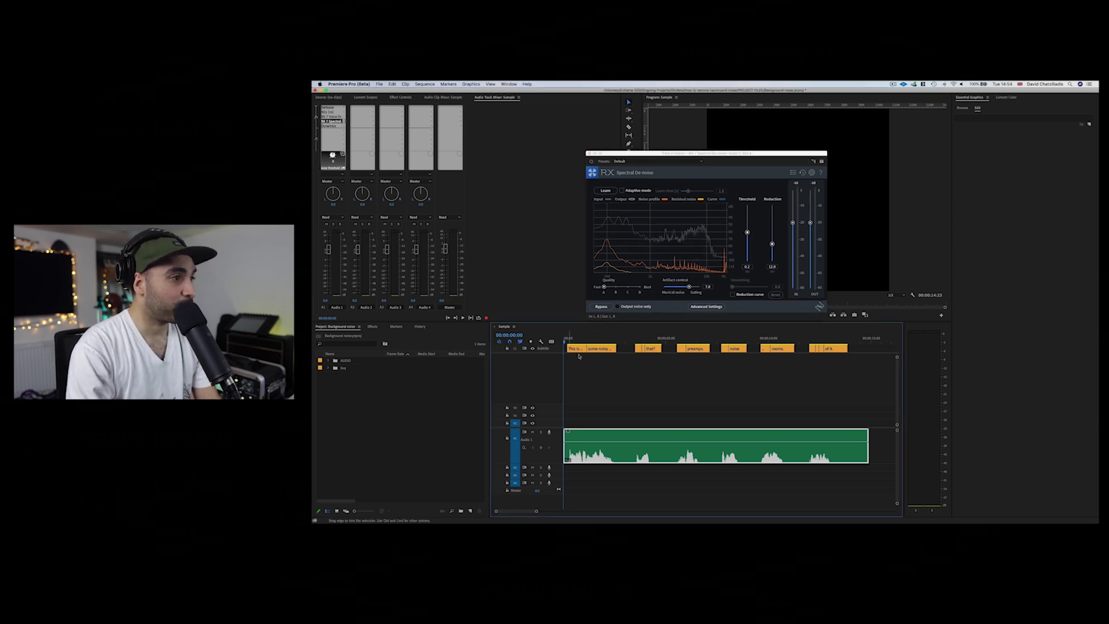
{"action": "key", "text": "space"}
{"action": "left_click_drag", "start_coordinate": [772, 244], "coordinate": [774, 242]}
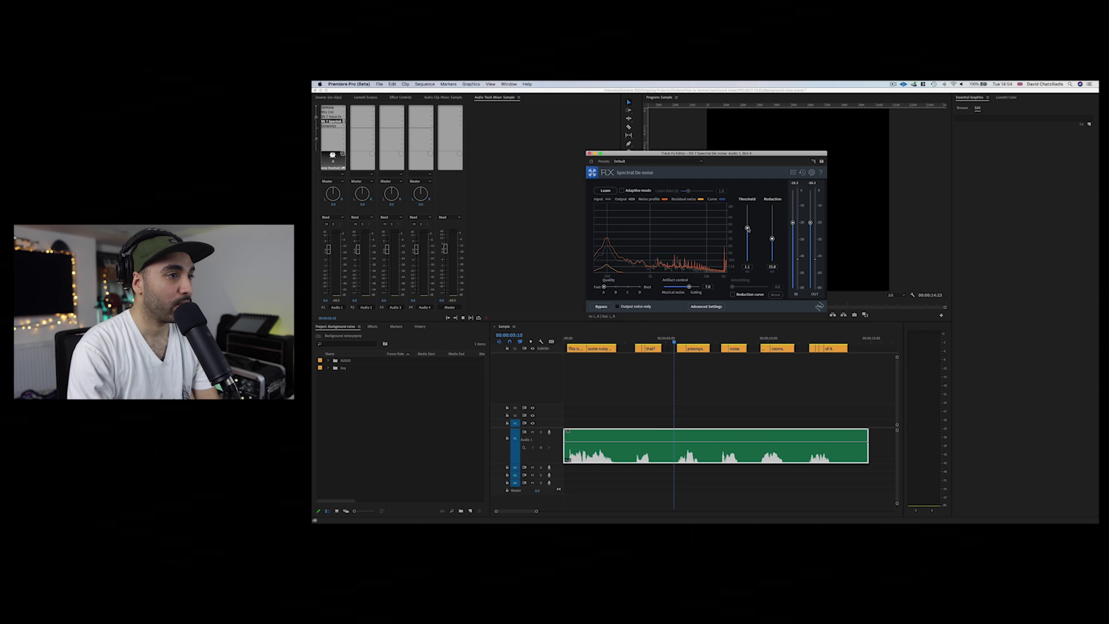
{"action": "key", "text": "space"}
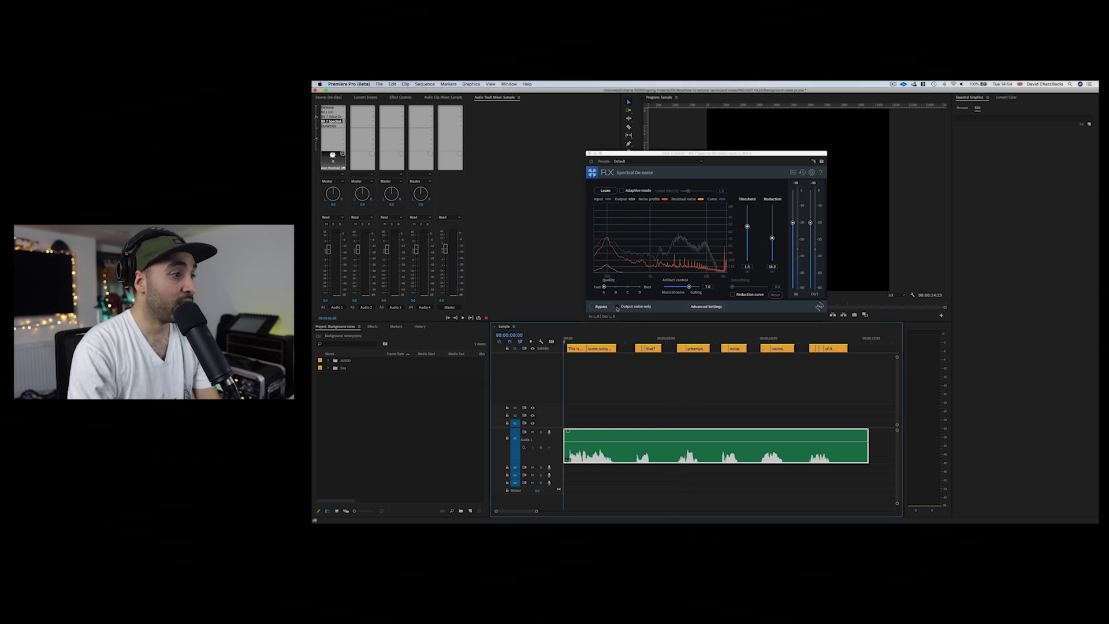
Enable Output noise only to hear the removed noise, raise the reduction amount, and replay the voice.
{"action": "key", "text": "space"}
{"action": "left_click", "coordinate": [650, 306]}
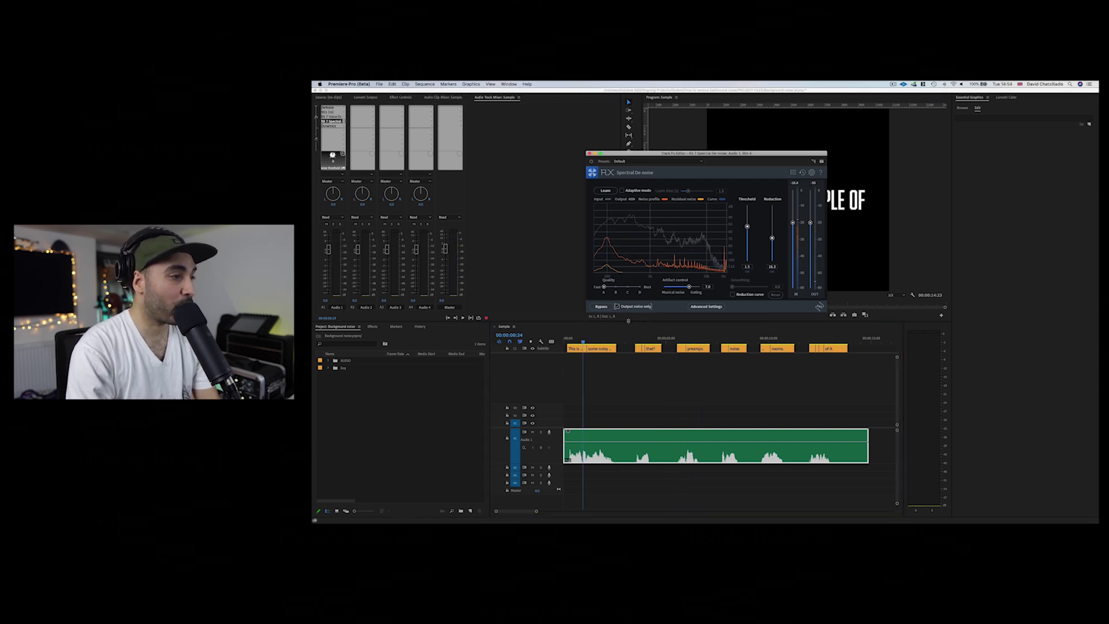
{"action": "key", "text": "space"}
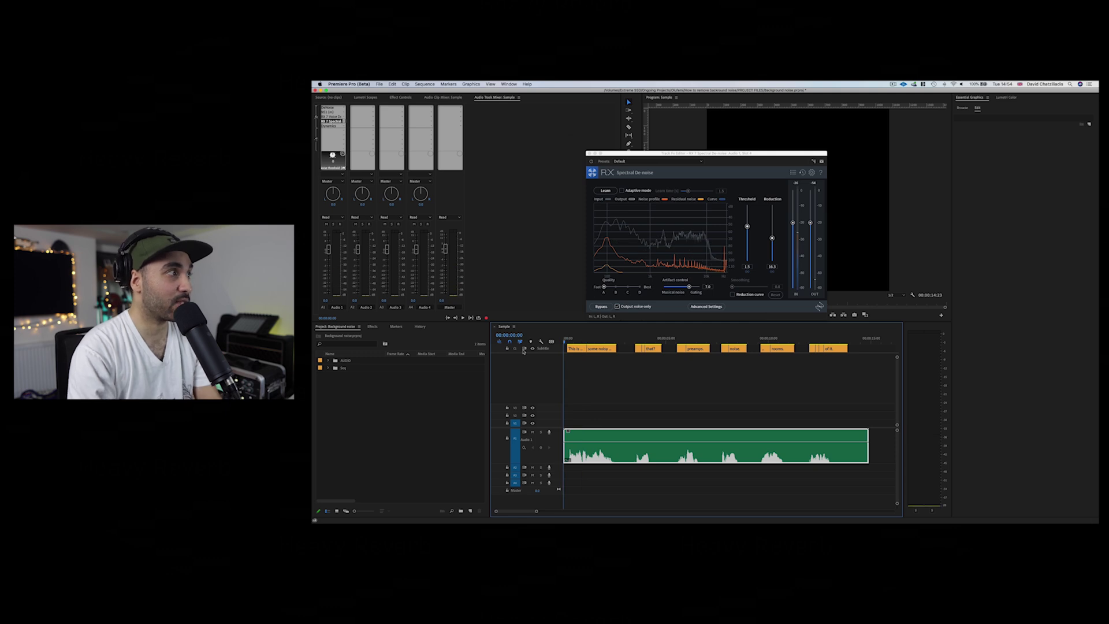
{"action": "key", "text": "space"}
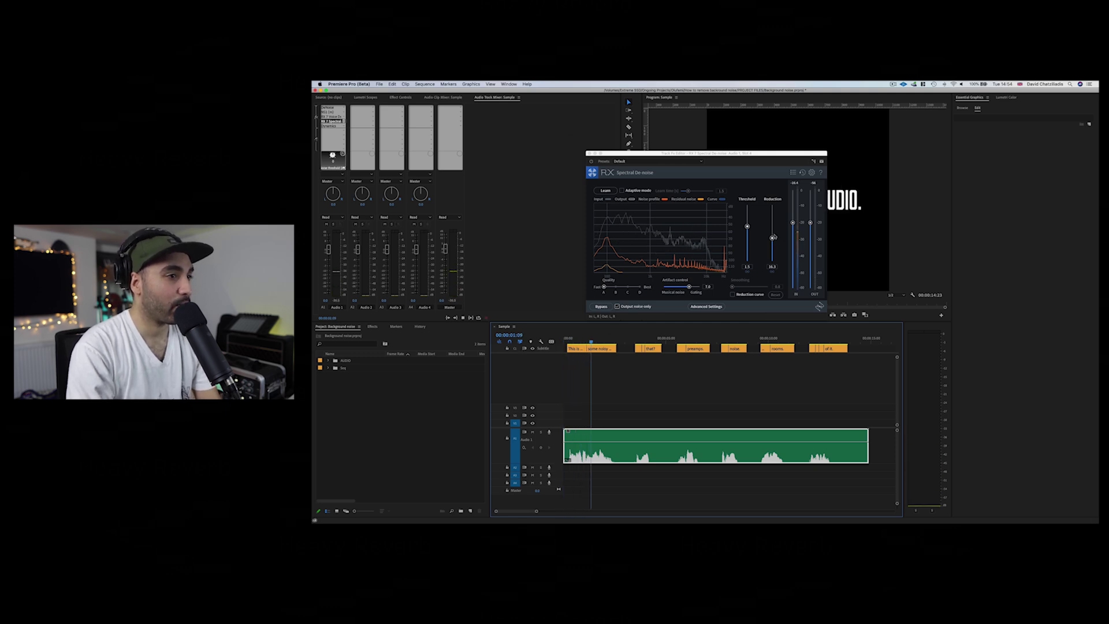
{"action": "left_click", "coordinate": [772, 239]}
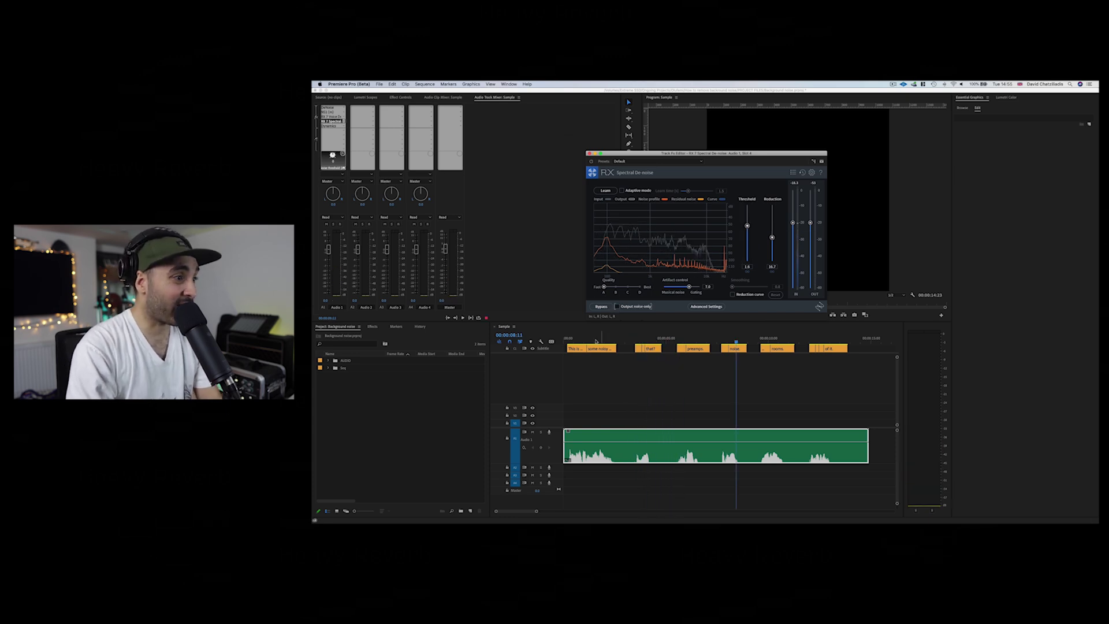
{"action": "left_click", "coordinate": [516, 349]}
{"action": "key", "text": "Home"}
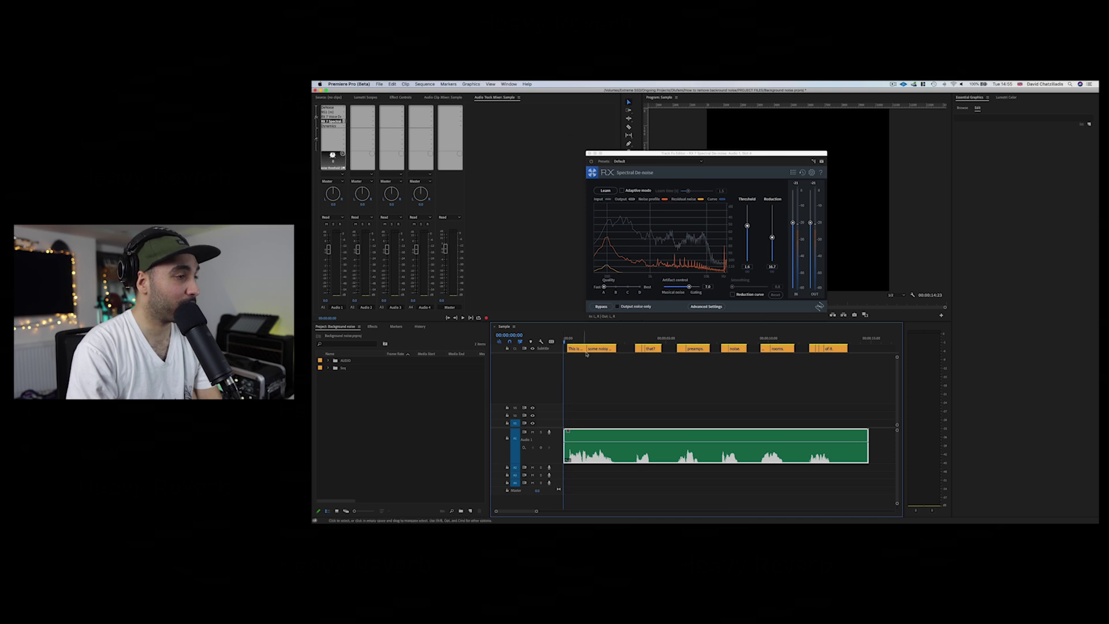
{"action": "key", "text": "space"}
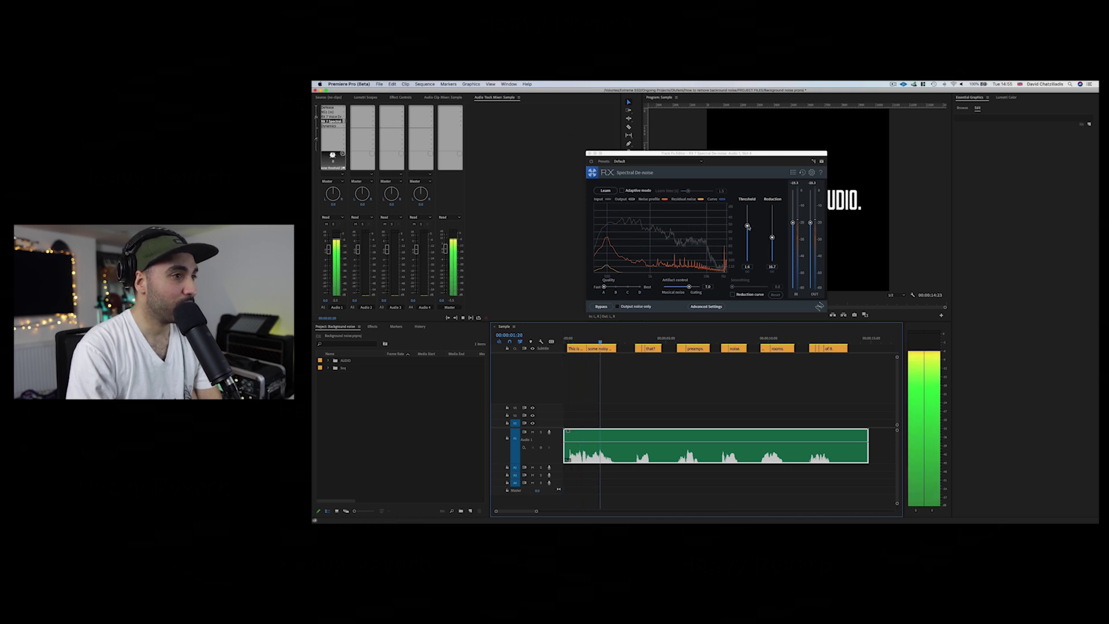